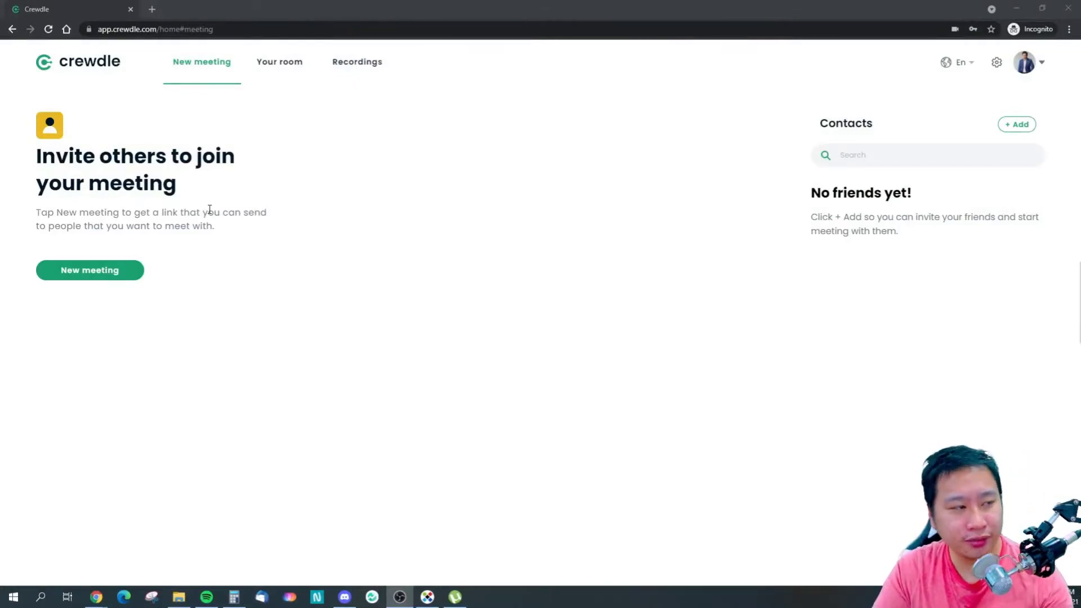
Start a new meeting, review its room permissions and the choices for who can access, and close the dialog
left_click(122, 278)
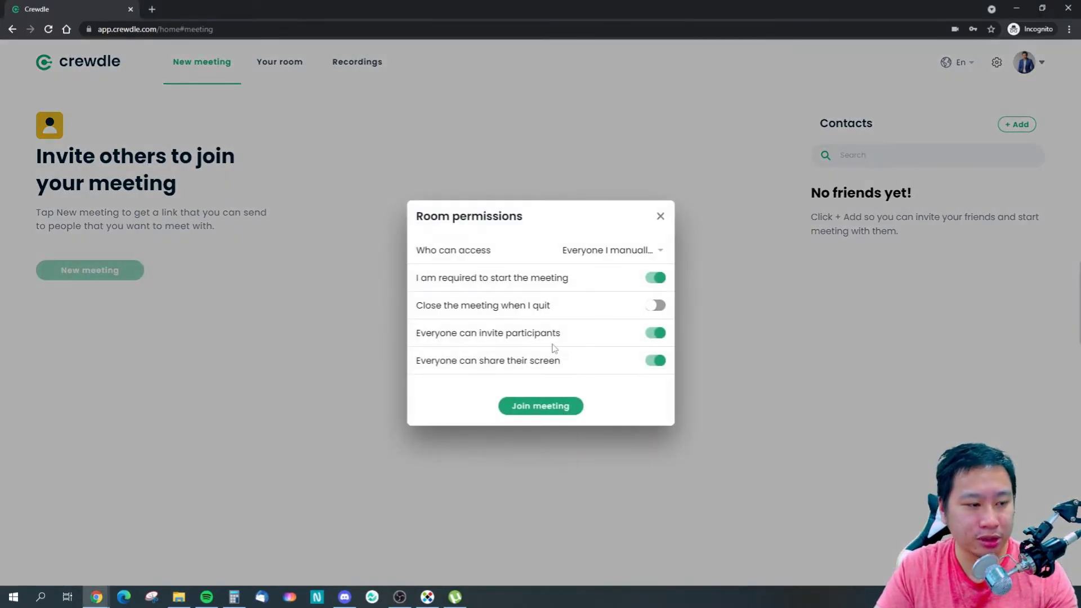
left_click(631, 255)
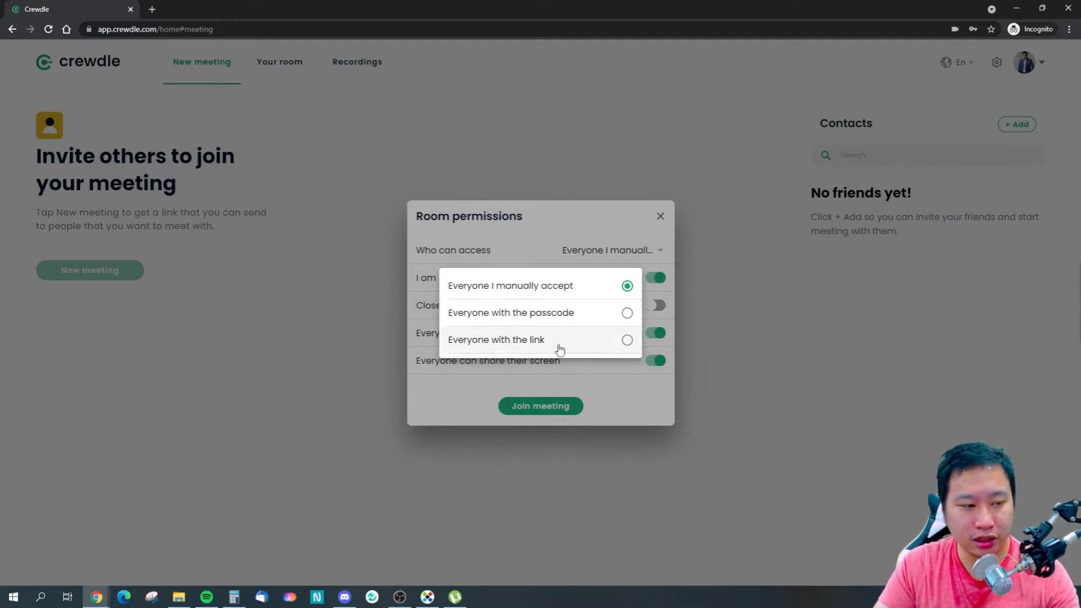
left_click(619, 400)
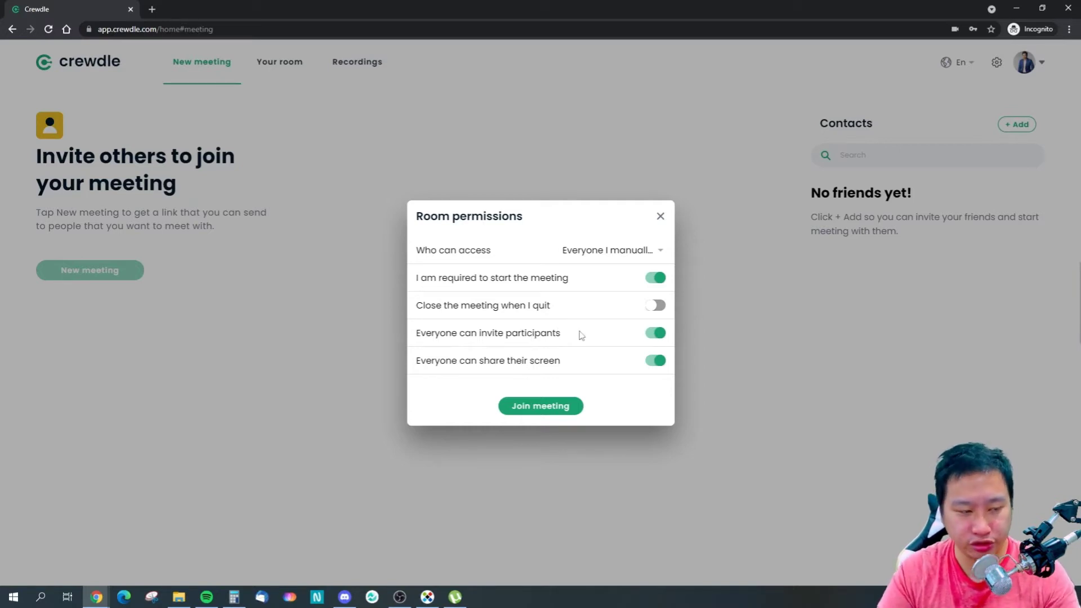
left_click(660, 217)
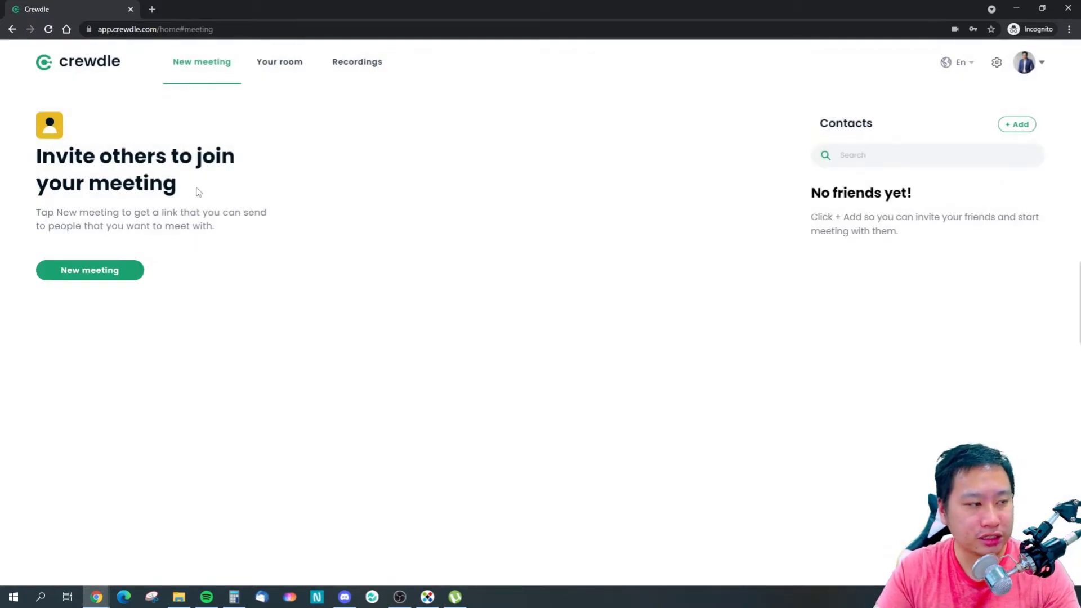
Create a new meeting with the default room permissions and continue to its quick setup page
left_click(121, 271)
left_click(543, 429)
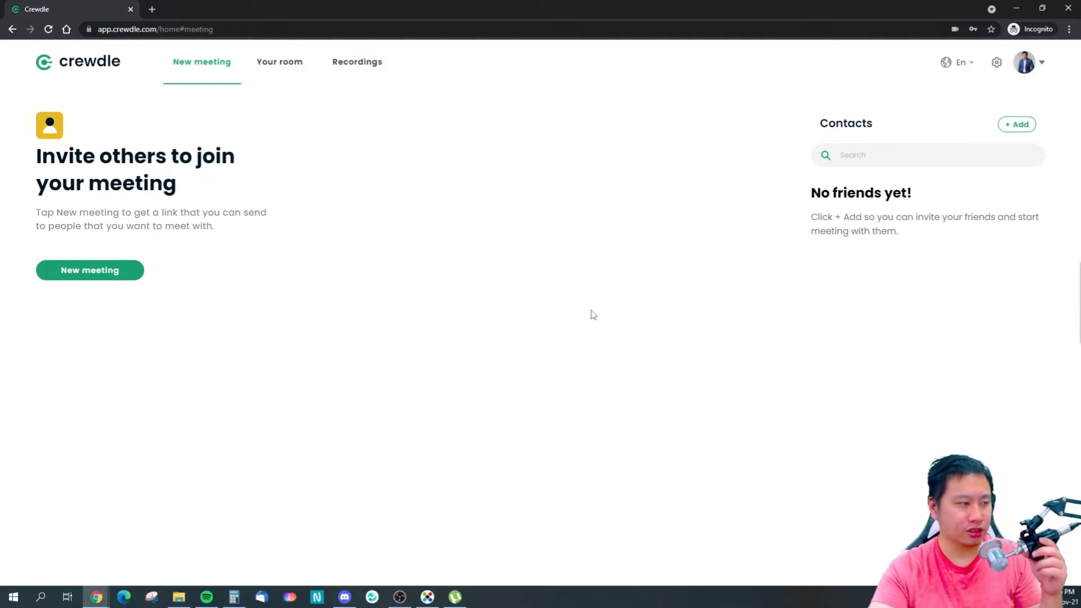
left_click(106, 270)
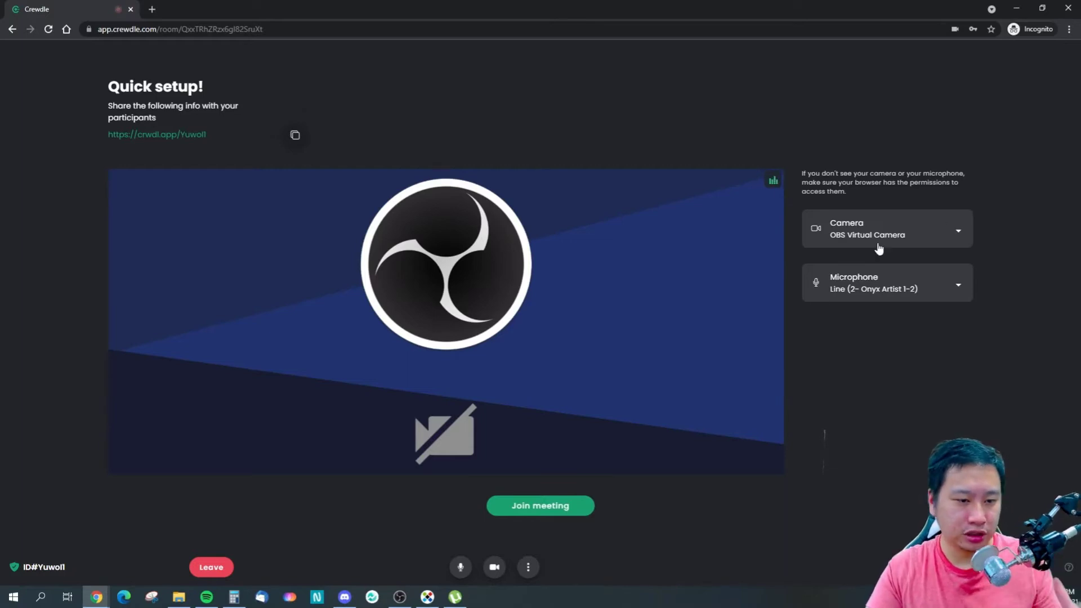
Open the meeting's remote controls from the setup page and choose to close all cameras
left_click(529, 567)
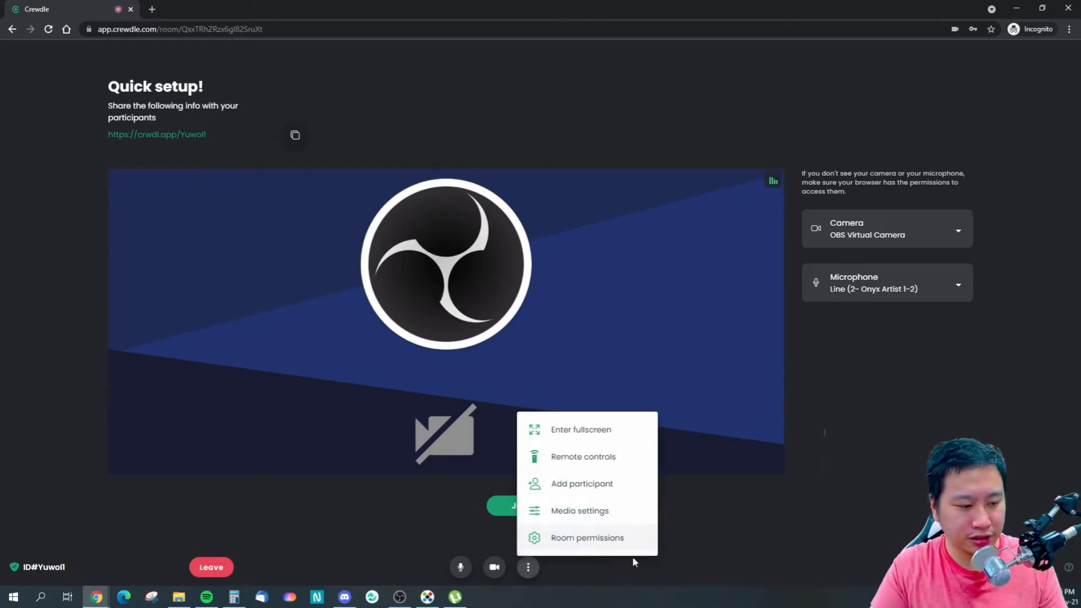
left_click(529, 569)
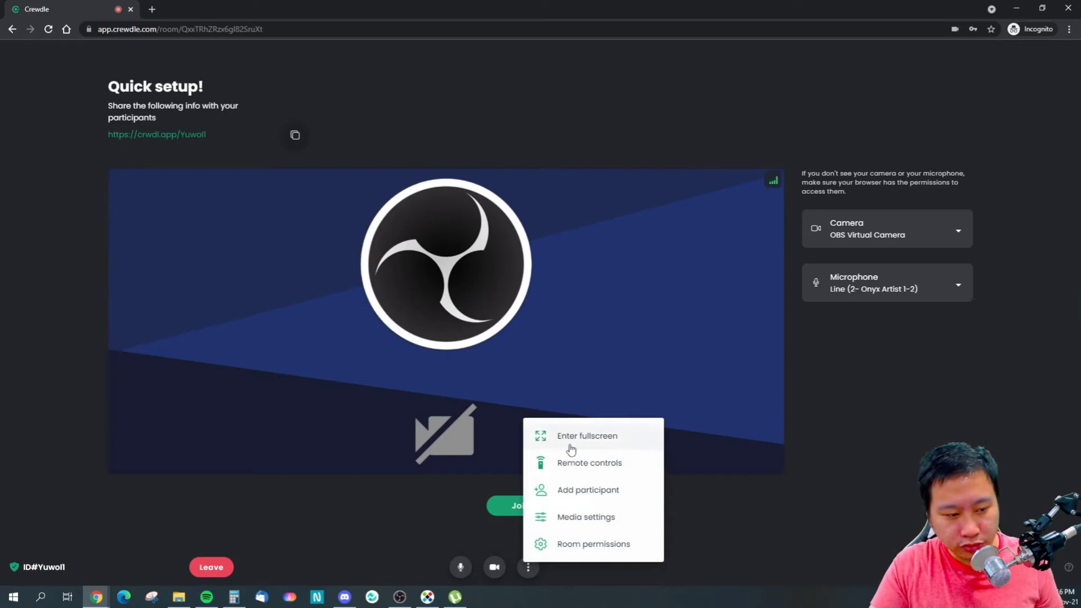
left_click(566, 466)
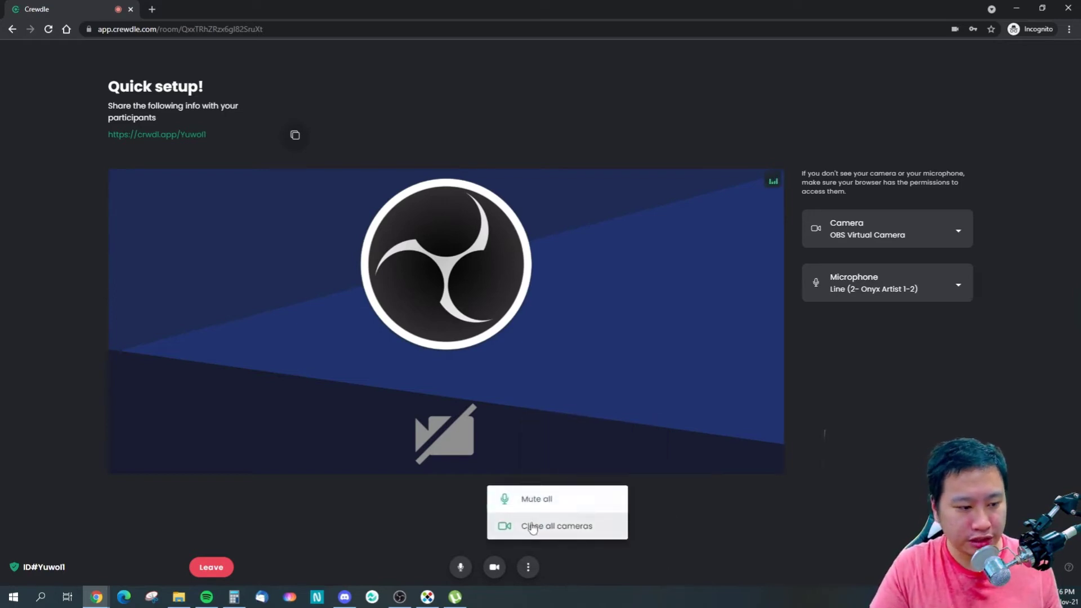
left_click(582, 532)
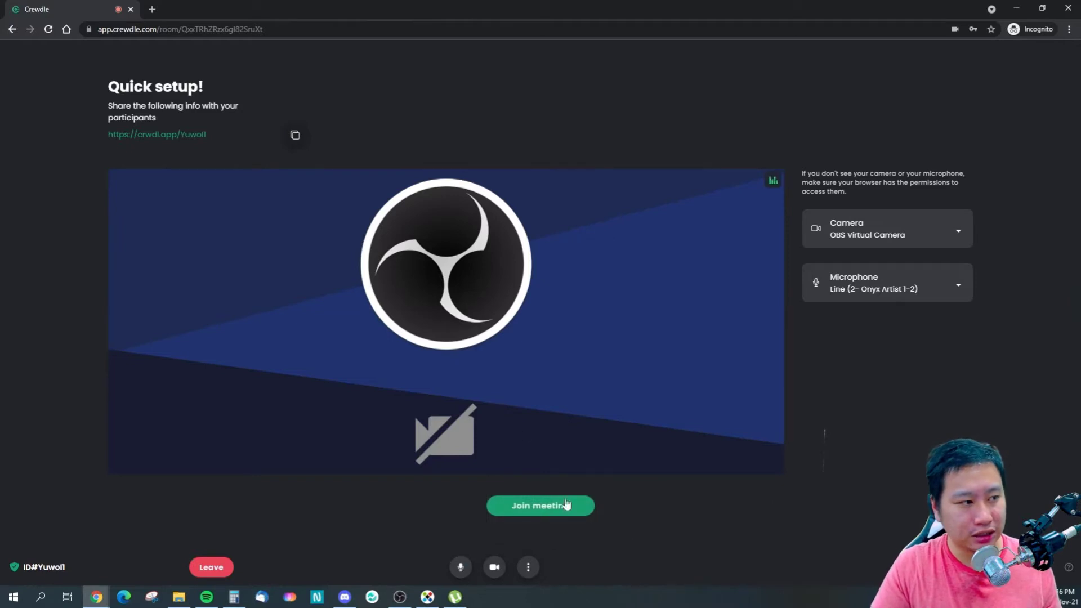
Copy the meeting's invite link and join the meeting
left_click(286, 142)
left_click(524, 505)
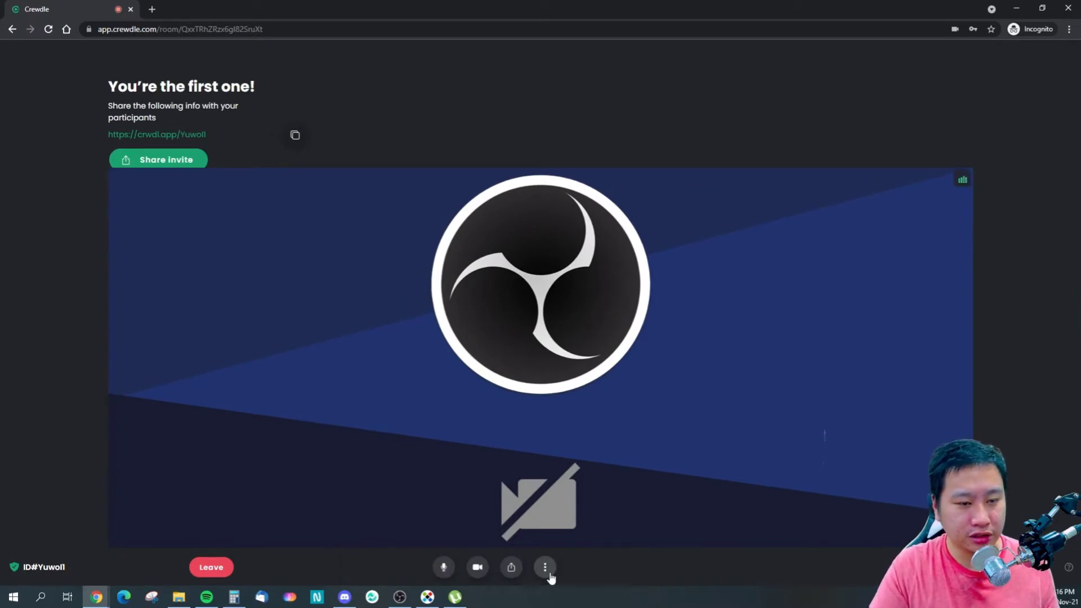
Review the meeting's streaming settings for server URL and stream key, and close them without entering anything
left_click(545, 567)
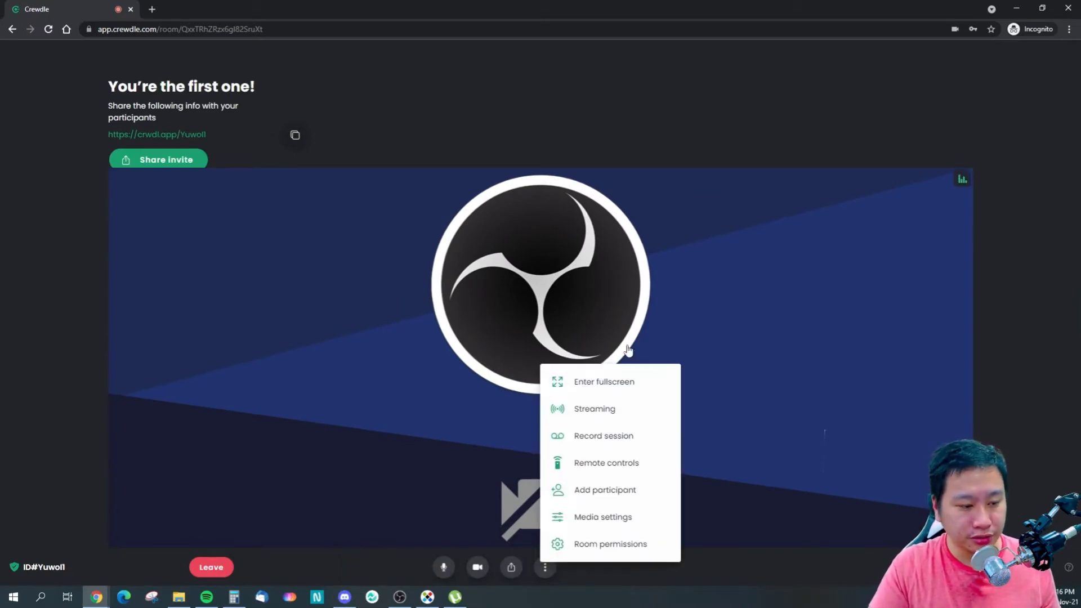
left_click(592, 410)
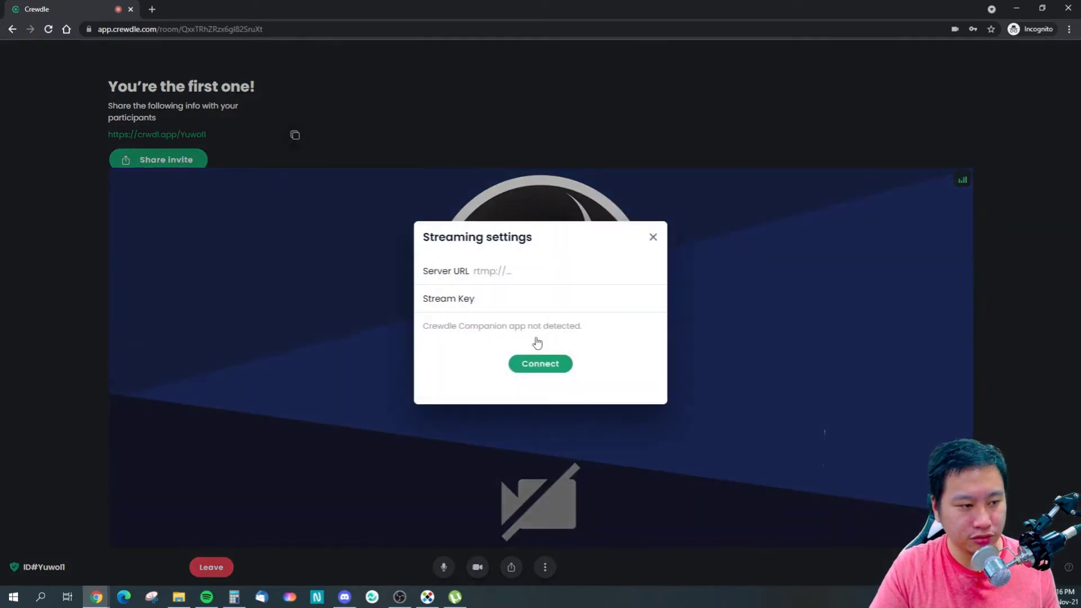
left_click(511, 263)
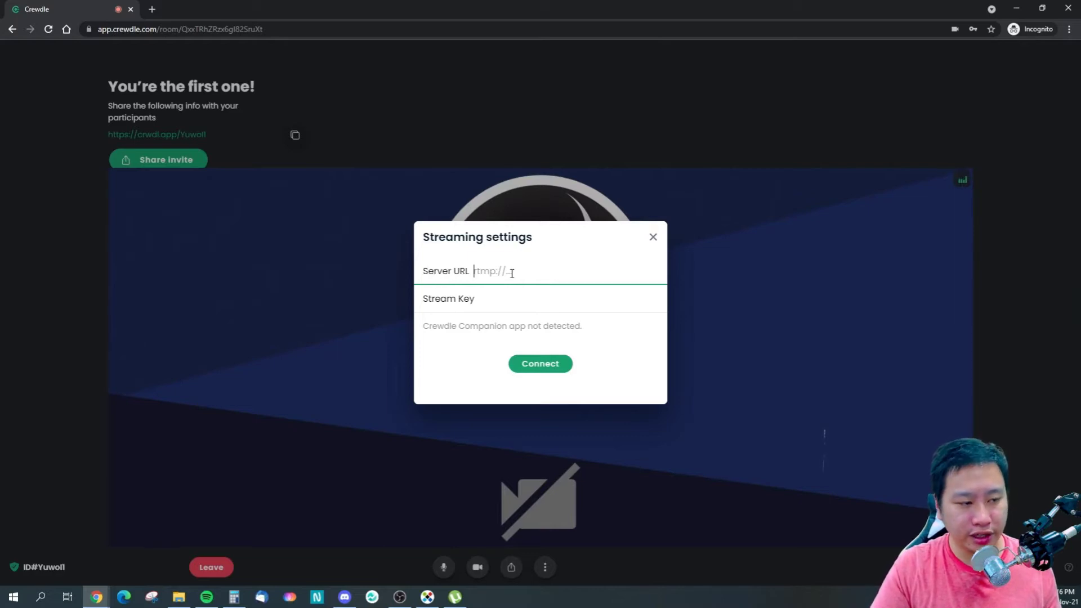
left_click(498, 294)
left_click(652, 237)
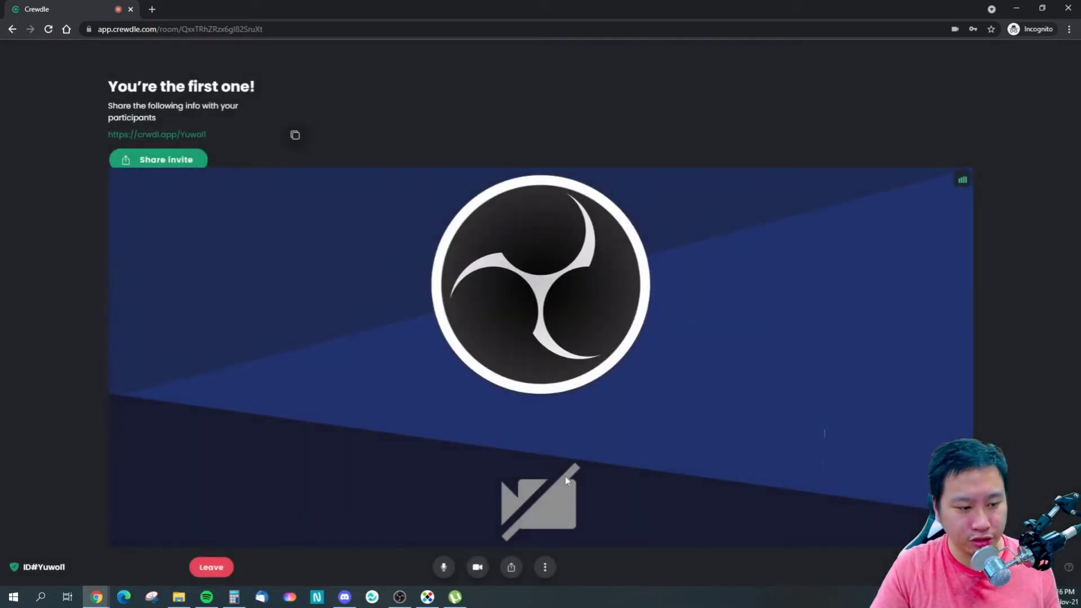
Open the session recording options and go to the download page for the Crewdle Companion app
left_click(545, 567)
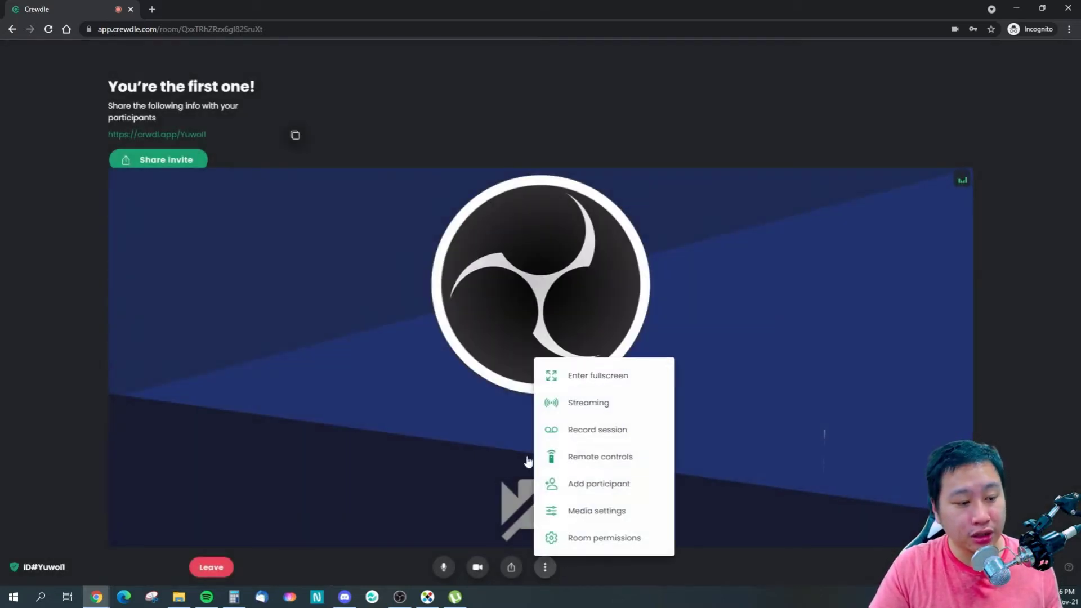
left_click(586, 433)
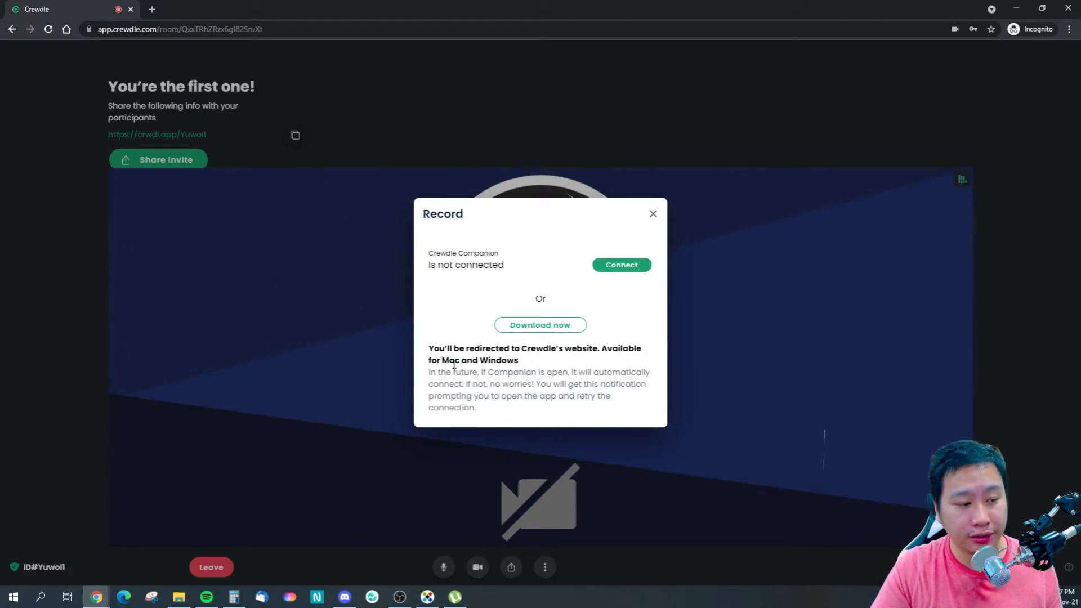
left_click(544, 327)
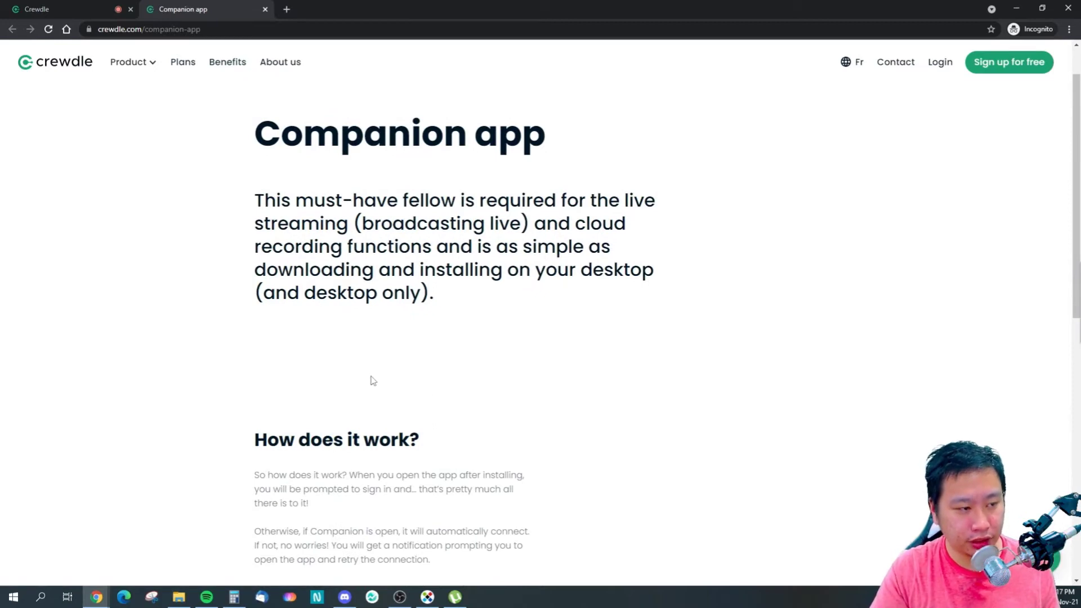
Read the Companion app page, covering its purpose, how it works and the supported operating systems
scroll(369, 376, "down", 2)
scroll(369, 376, "up", 2)
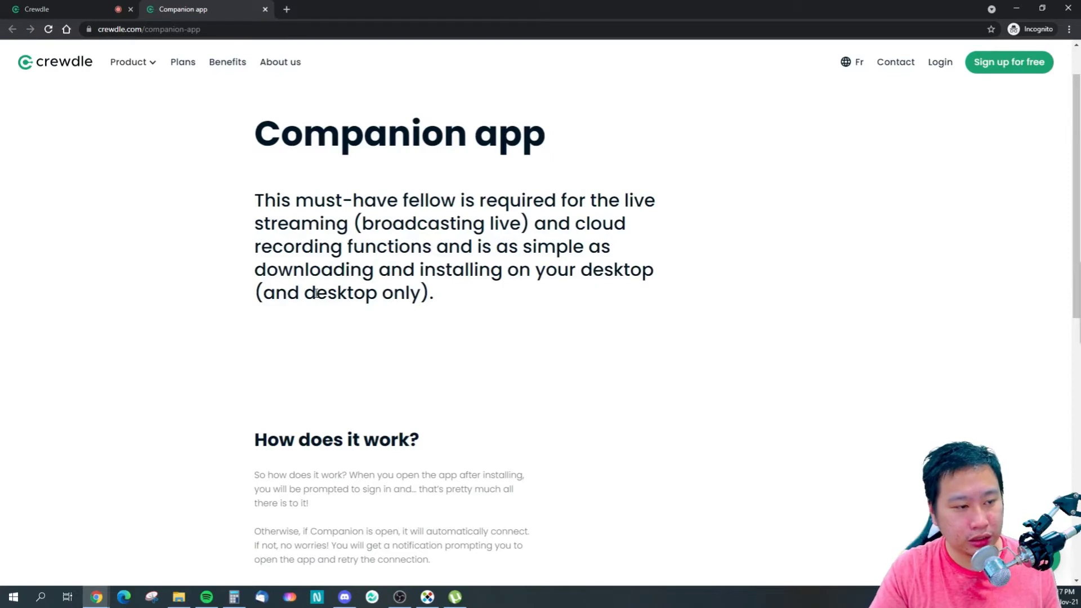
scroll(316, 293, "down", 9)
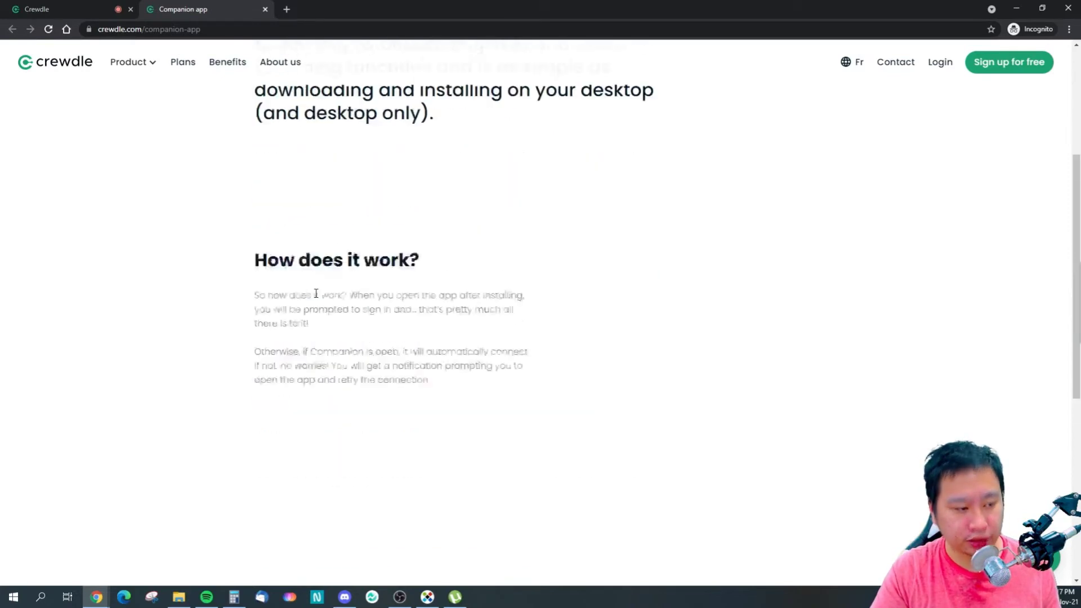
scroll(316, 294, "up", 4)
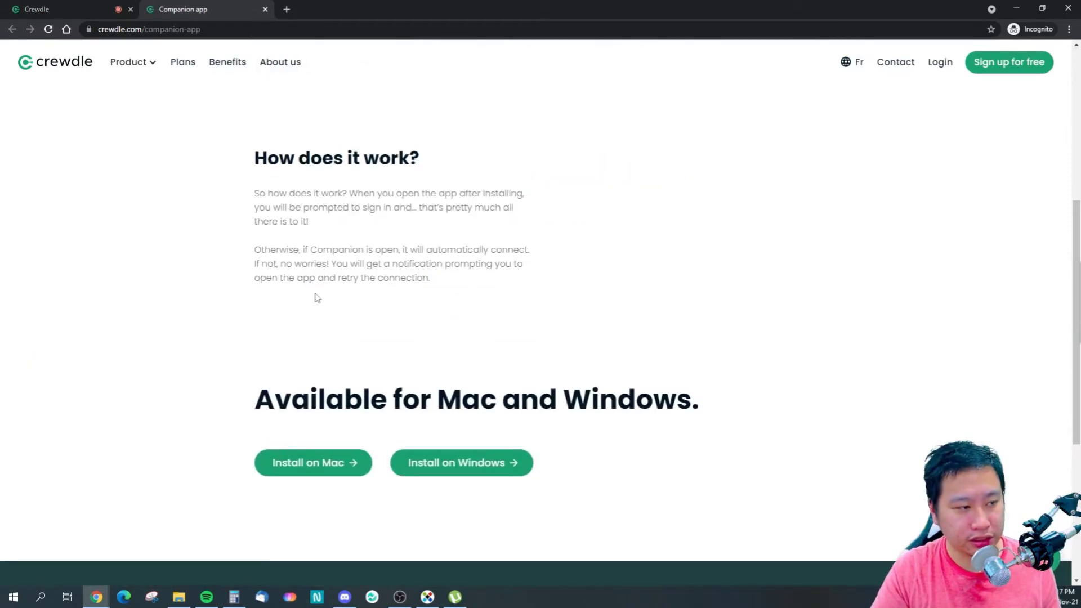
scroll(315, 298, "up", 1)
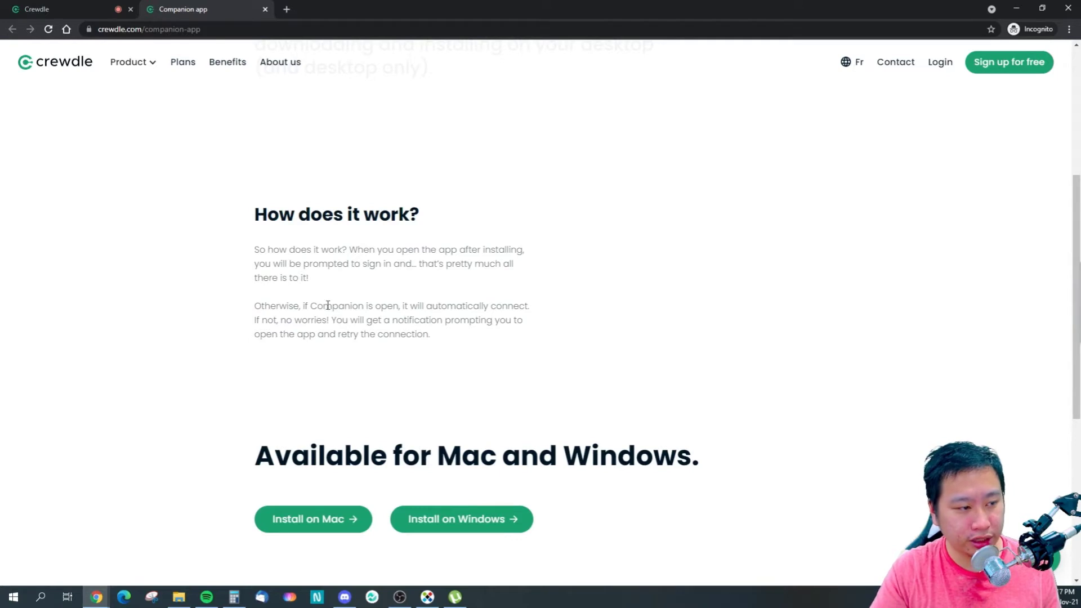
scroll(307, 322, "up", 5)
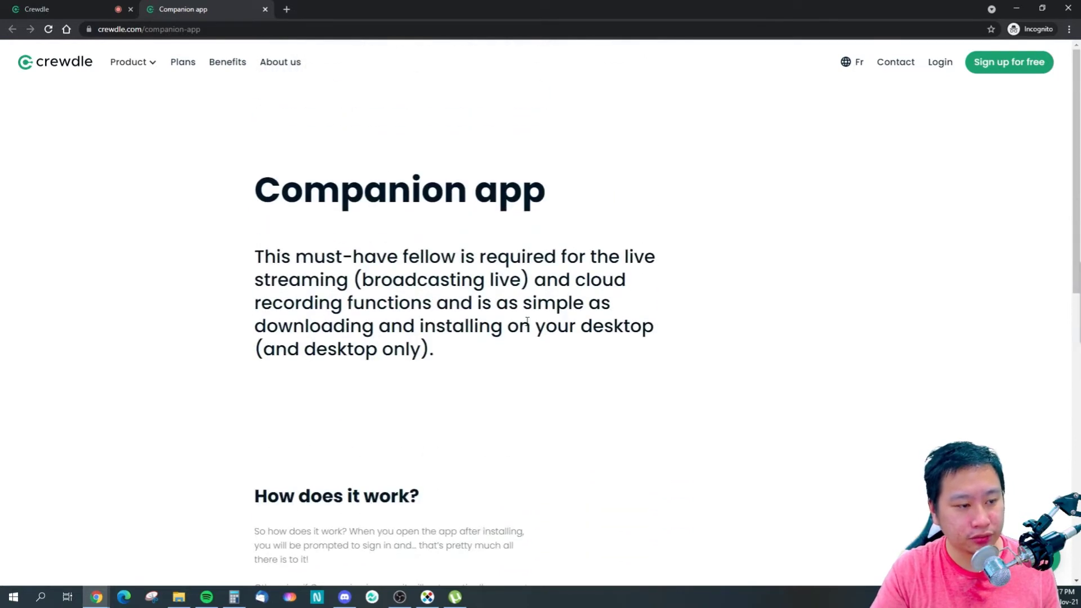
left_click_drag(387, 303, 441, 307)
left_click(246, 169)
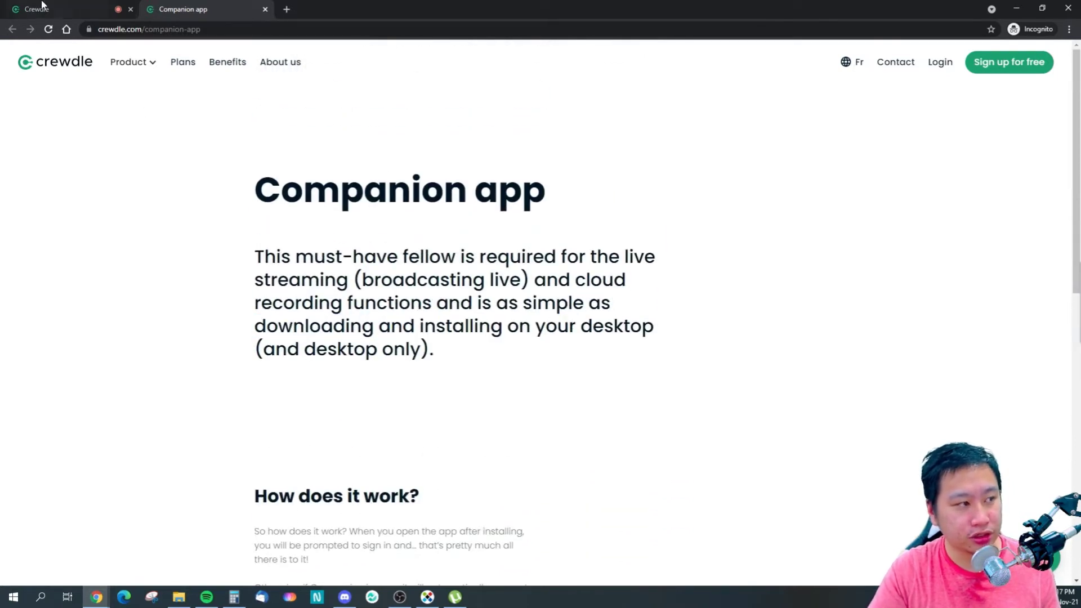
Examine the website's Product links and the Companion app page down to its footer
left_click(56, 11)
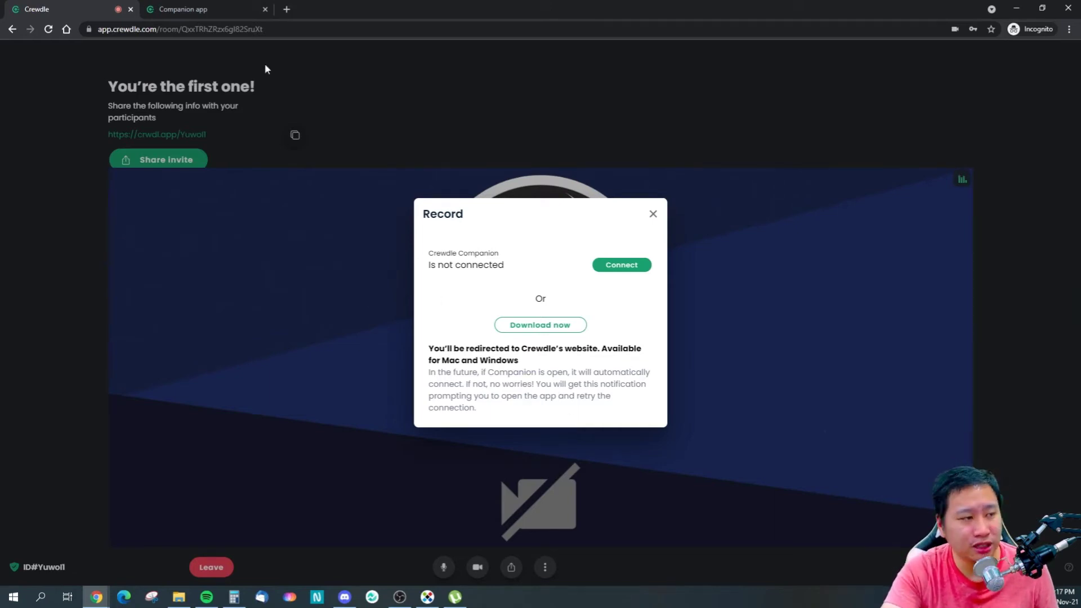
left_click(183, 9)
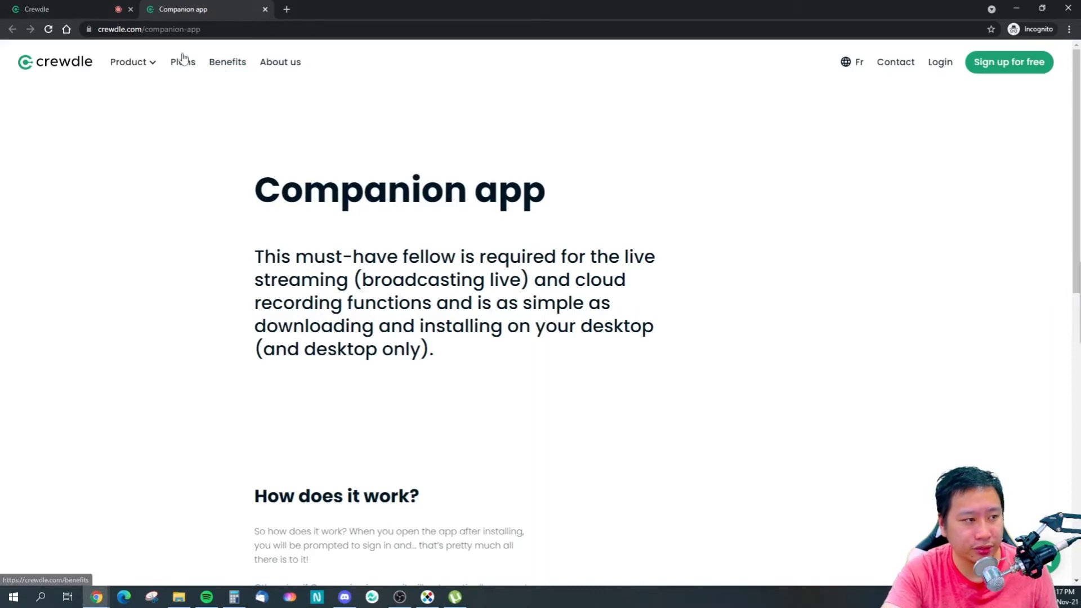
left_click_drag(146, 90, 215, 210)
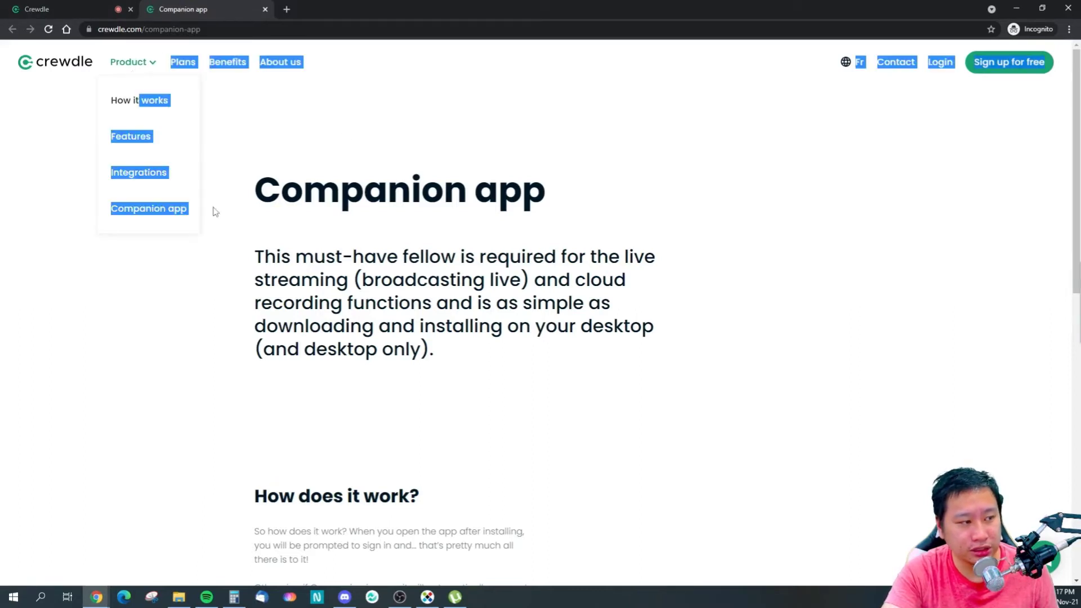
left_click(249, 205)
scroll(487, 259, "down", 6)
scroll(488, 259, "down", 4)
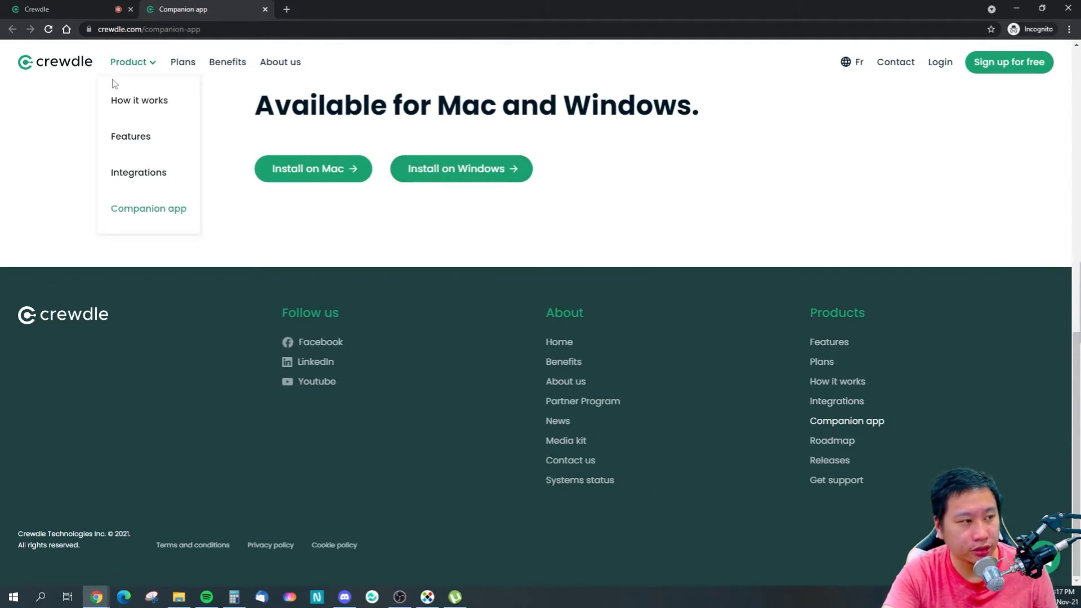
Return to the meeting, dismiss the recording dialog and review the camera and microphone settings without changing them
left_click(39, 9)
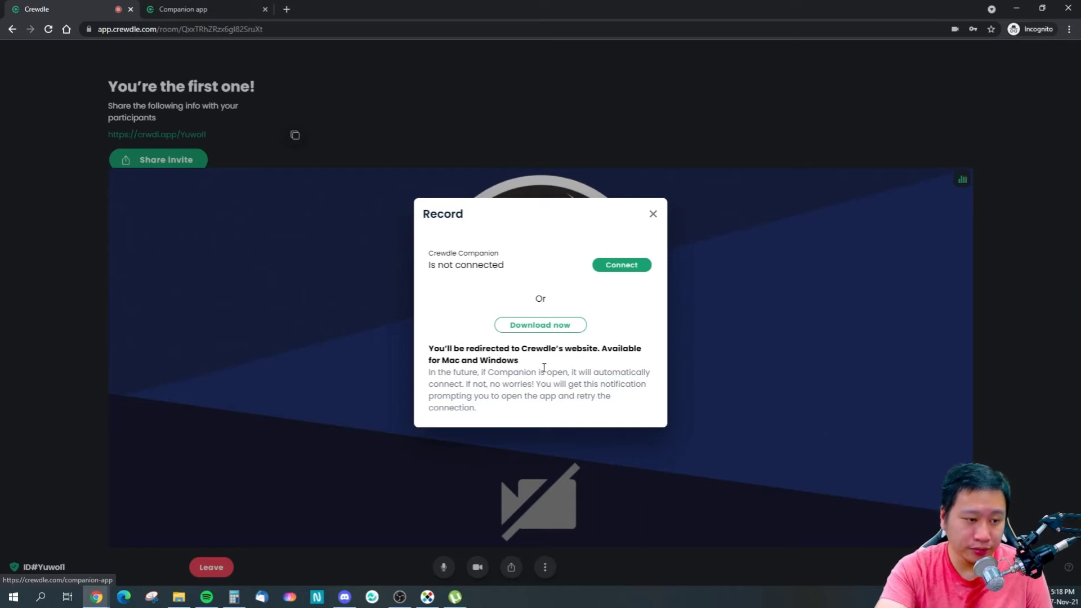
left_click(653, 214)
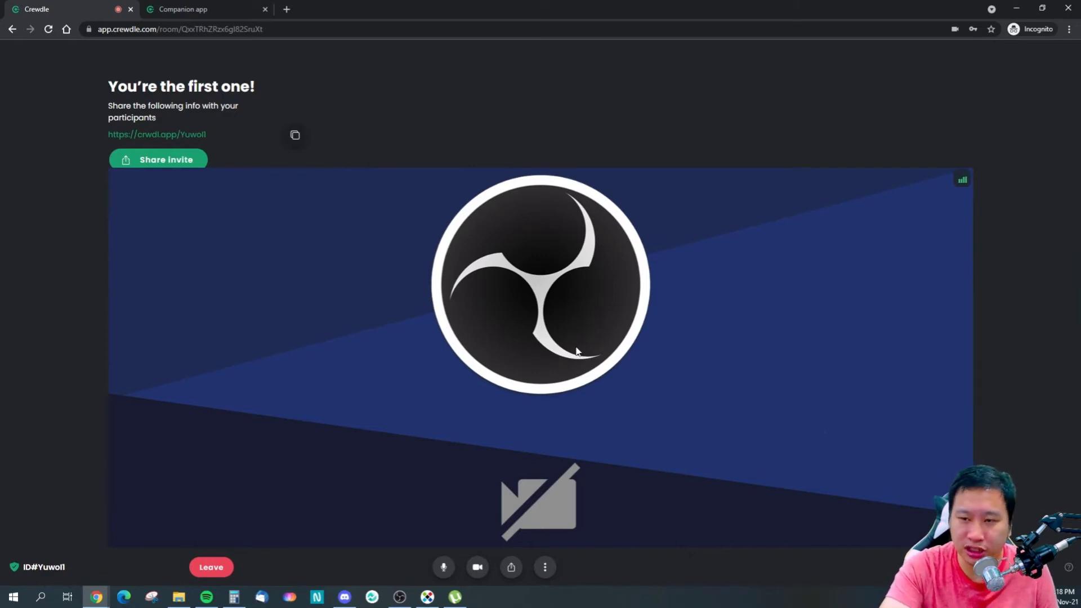
left_click(545, 567)
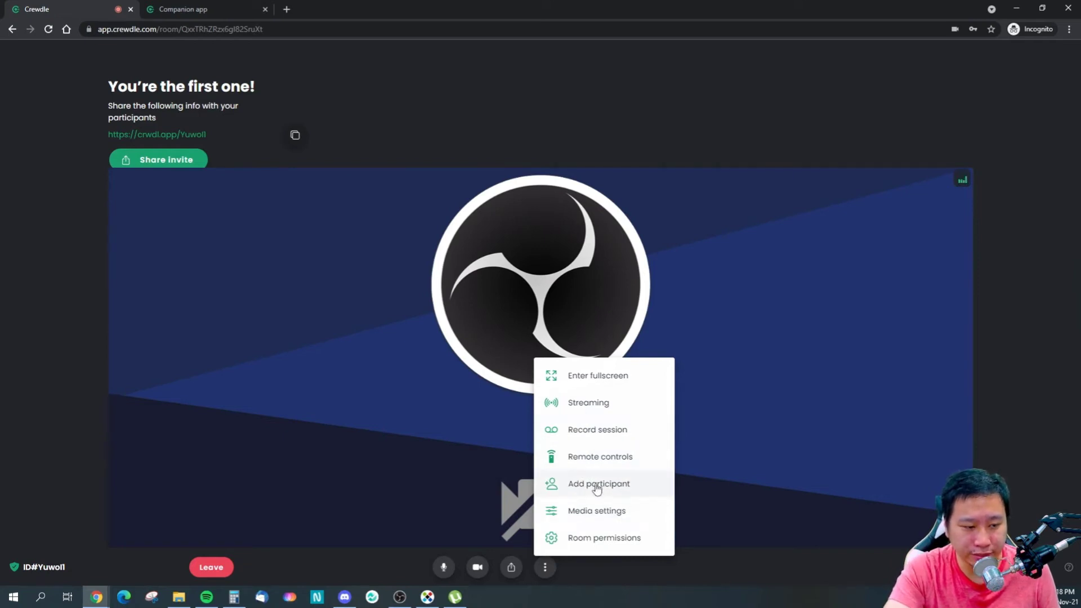
left_click(591, 517)
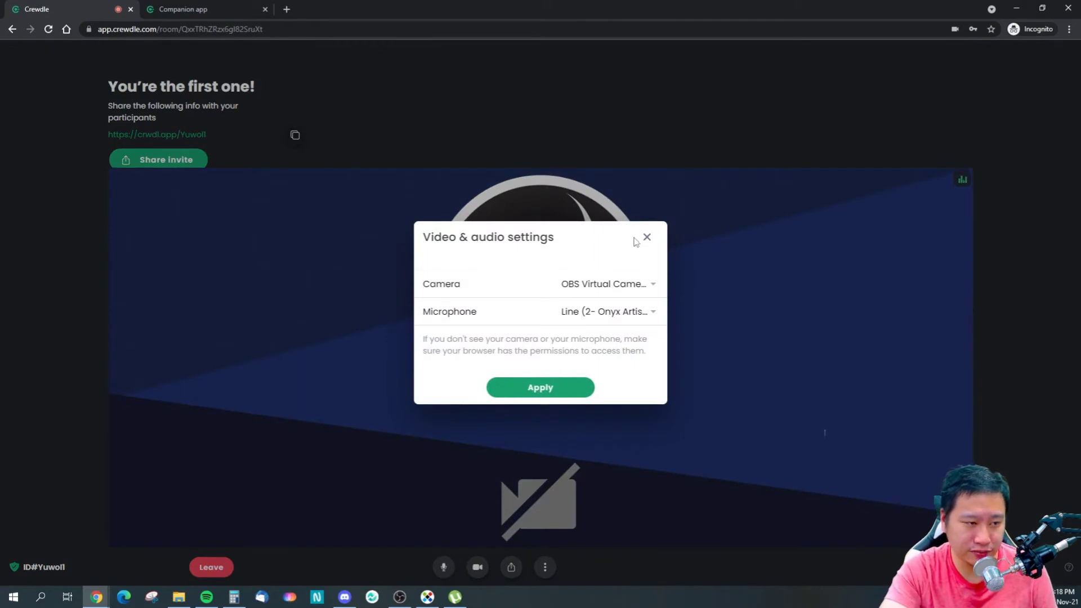
left_click(647, 237)
left_click(543, 566)
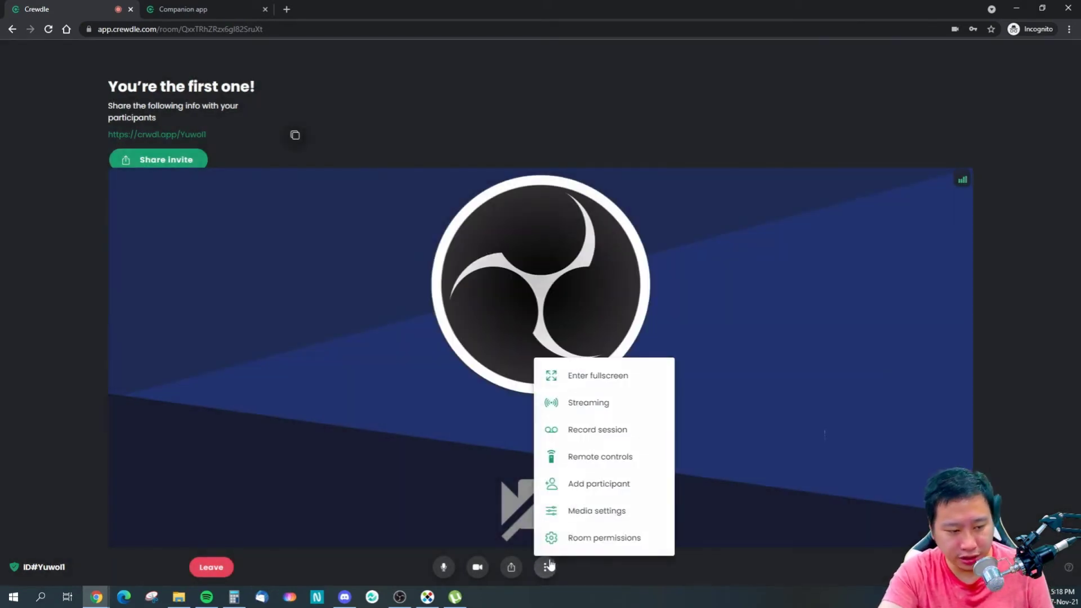
left_click(340, 362)
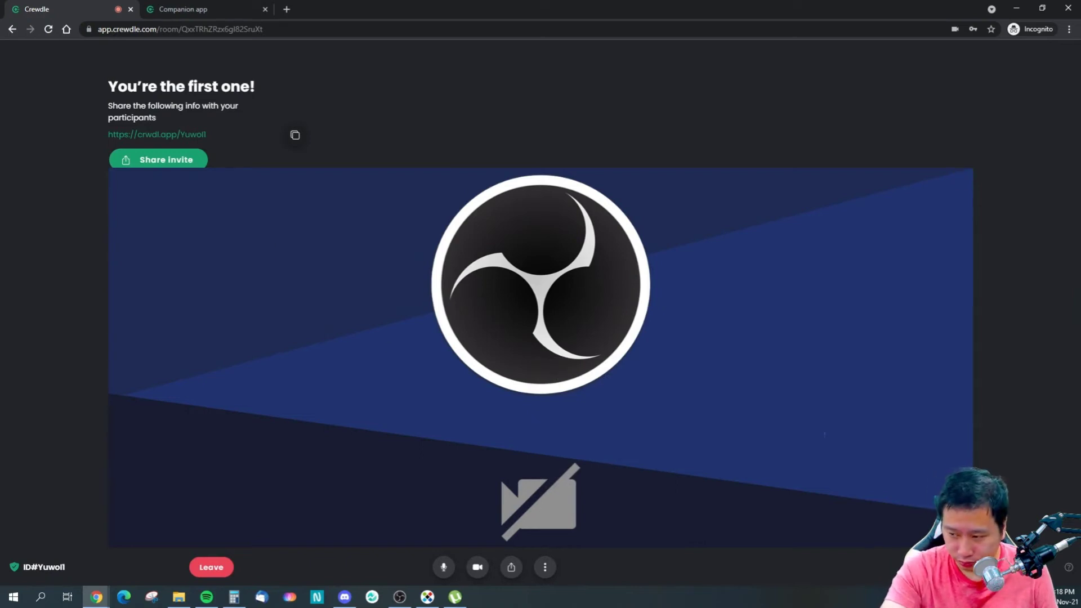
mouse_move(430, 321)
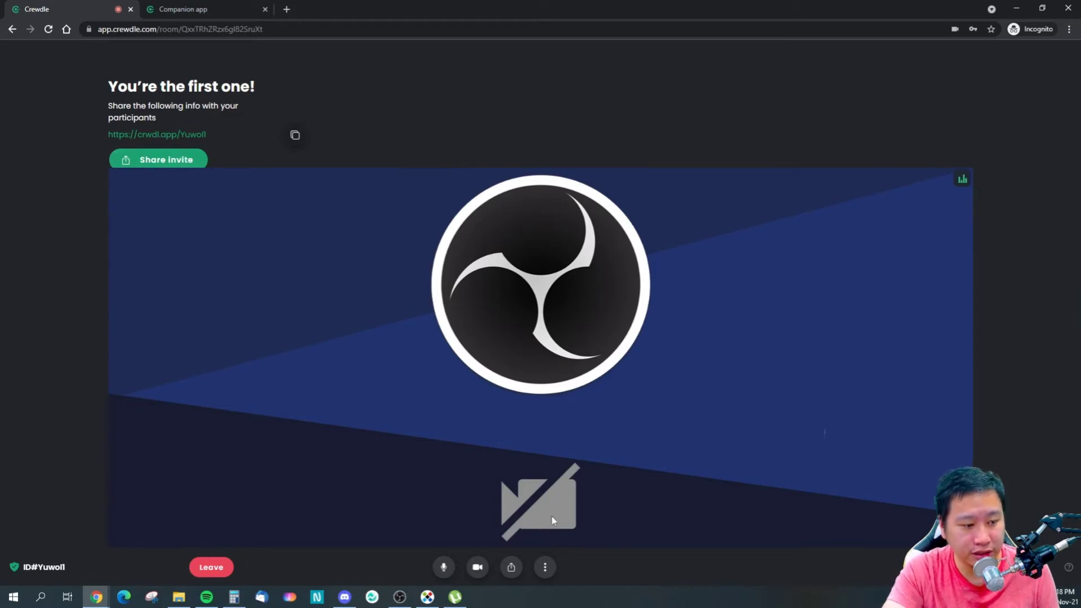
Look over the meeting's additional options, review the room permissions and close them without changes
left_click(545, 567)
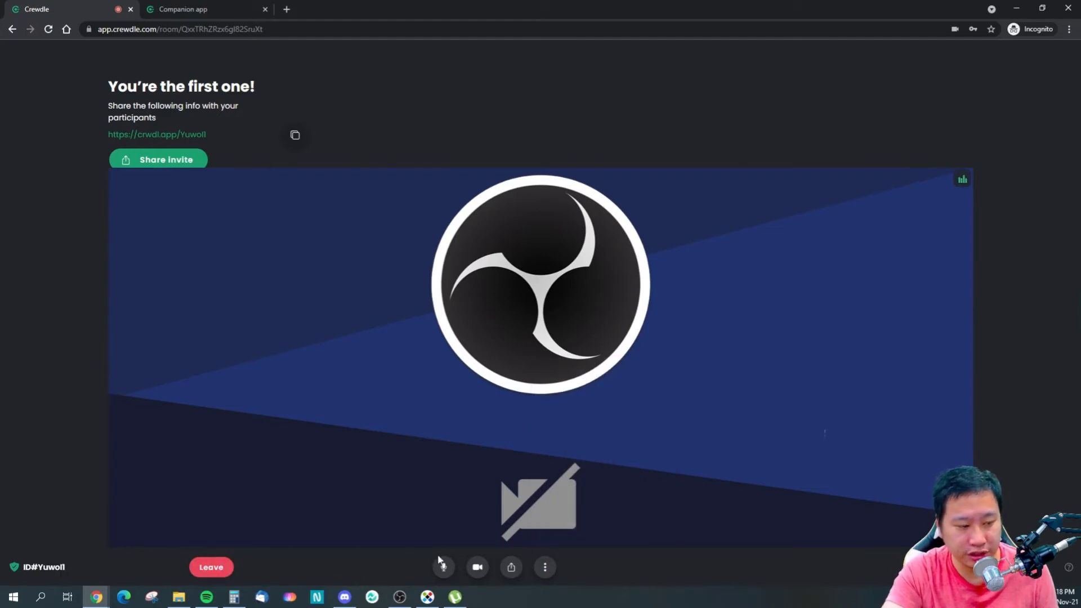
left_click(545, 567)
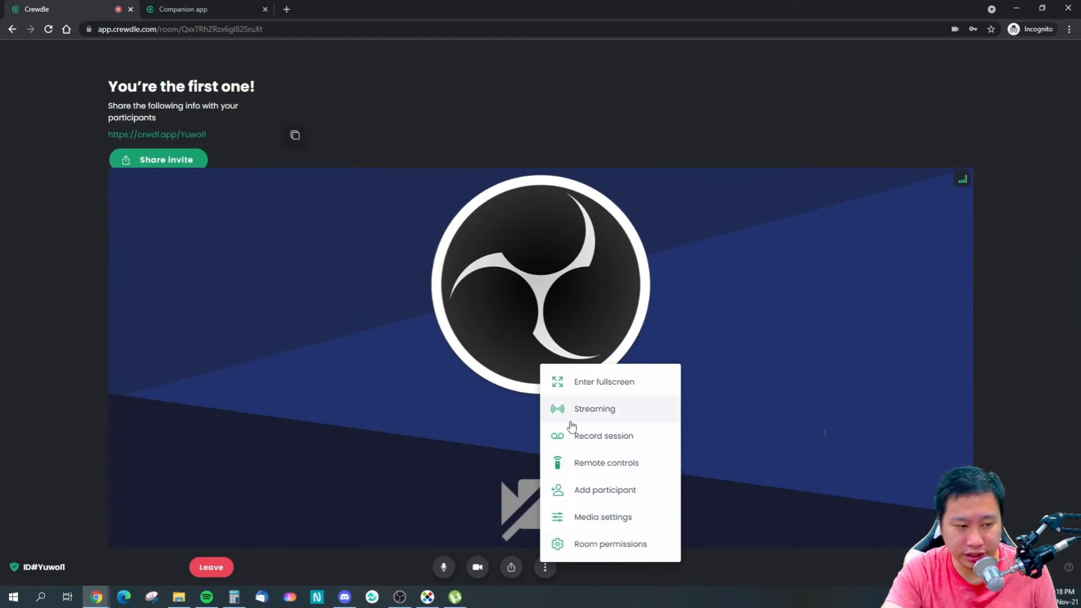
left_click(432, 398)
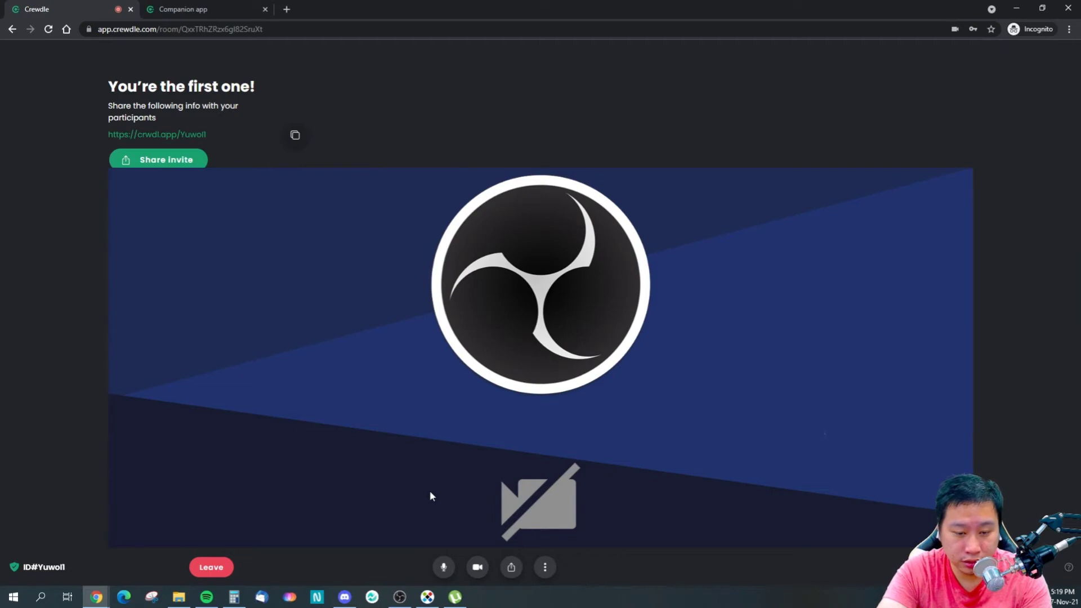
left_click(545, 568)
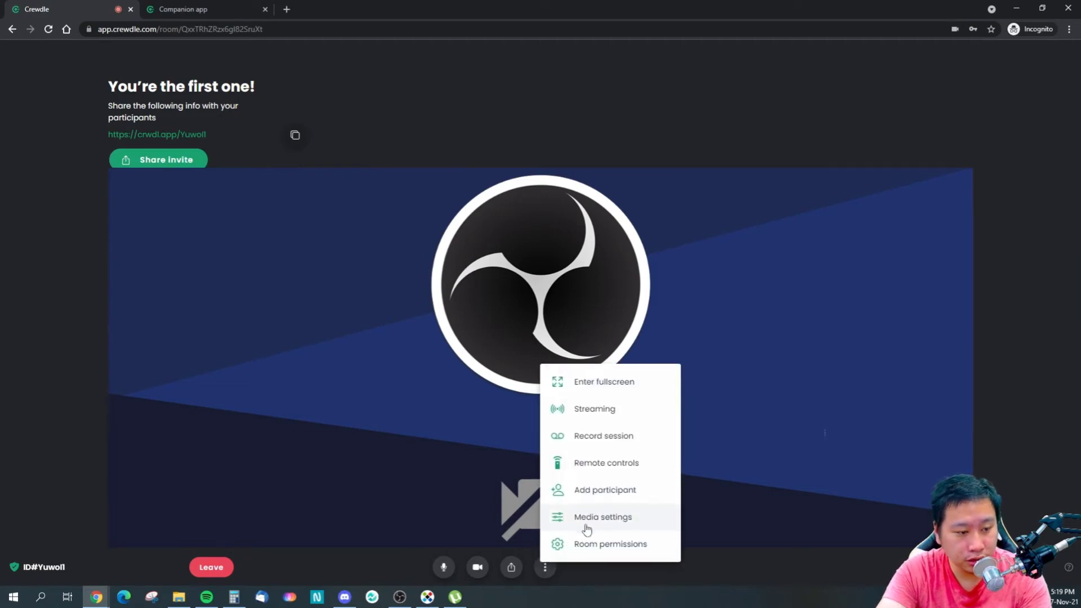
left_click(592, 547)
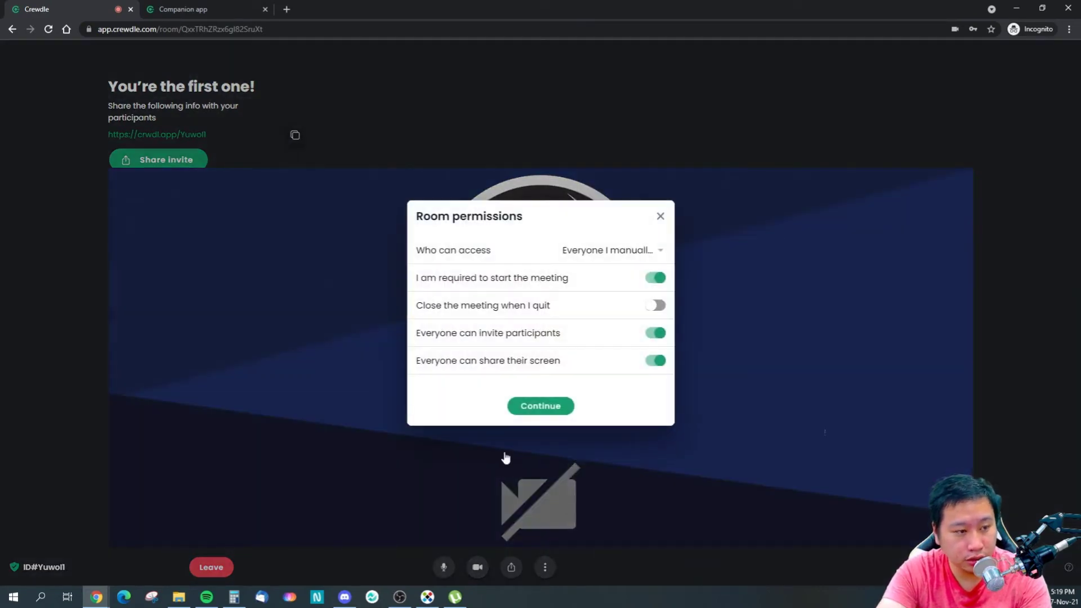
left_click(541, 406)
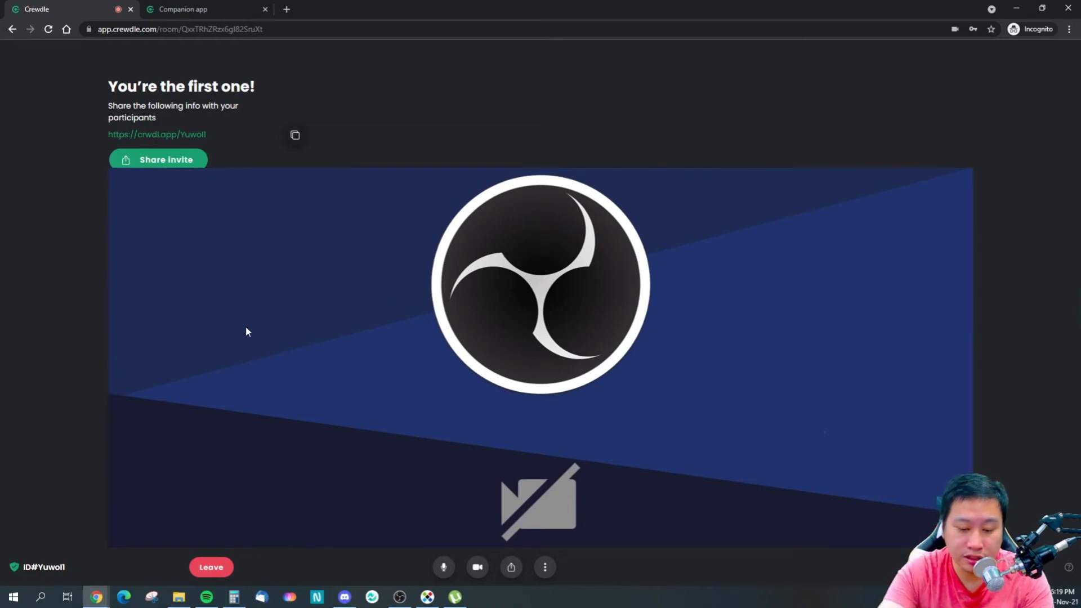
Copy the meeting's invite link for sharing and accept the participant Test into the room
left_click(294, 136)
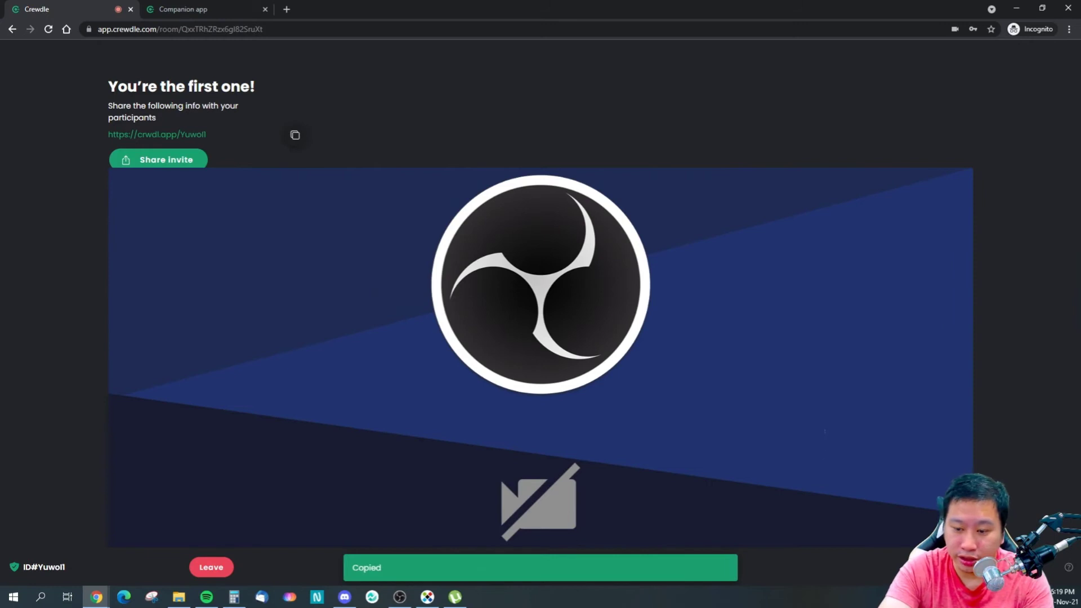
key("alt+Tab")
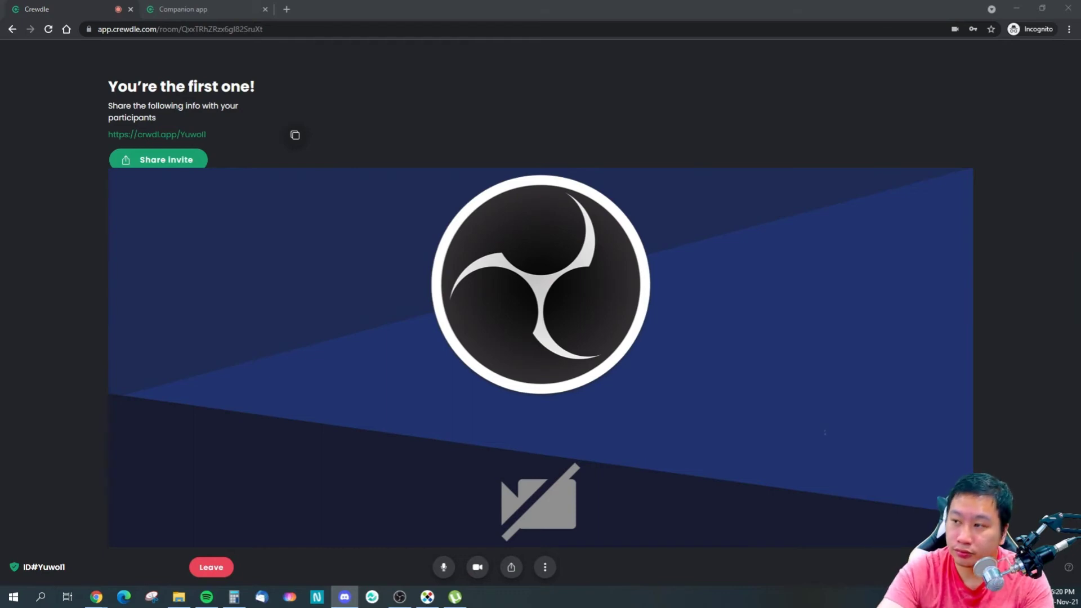
key("alt+Tab")
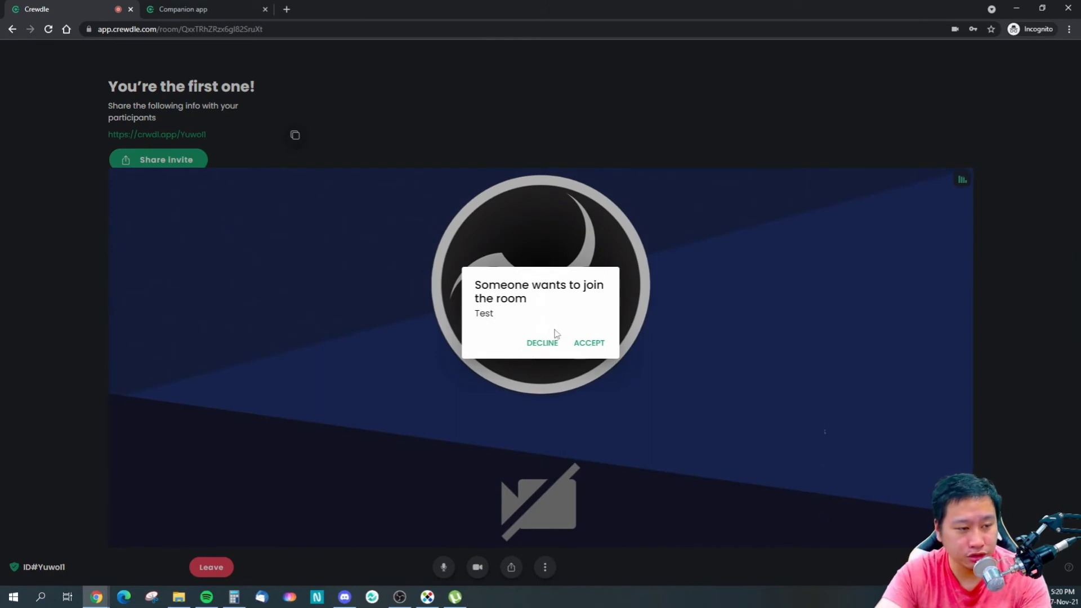
left_click(587, 345)
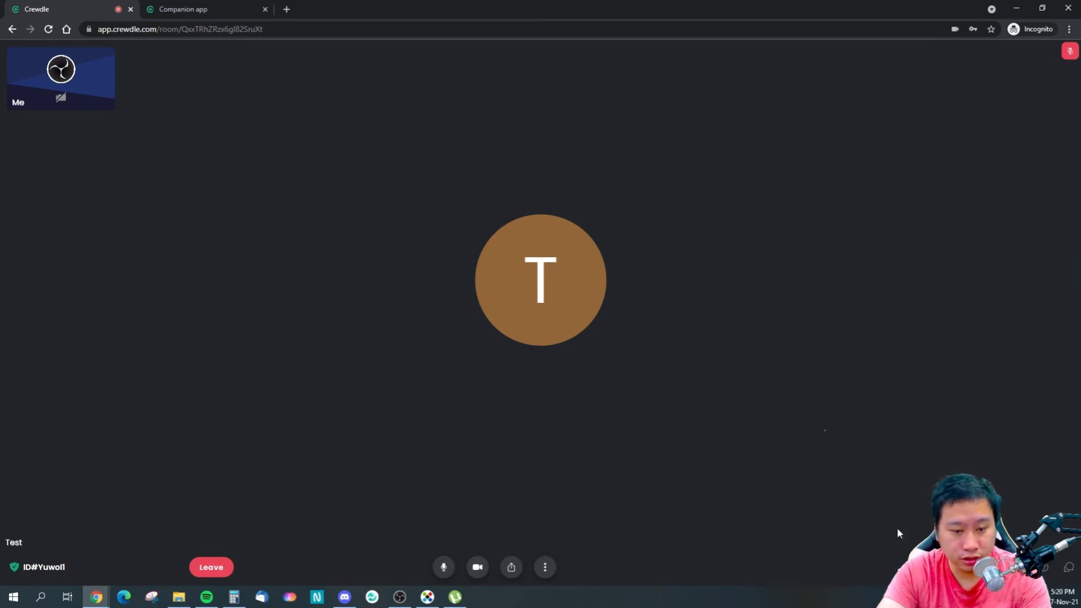
Open the meeting chat and send the message "hi"
left_click(1070, 568)
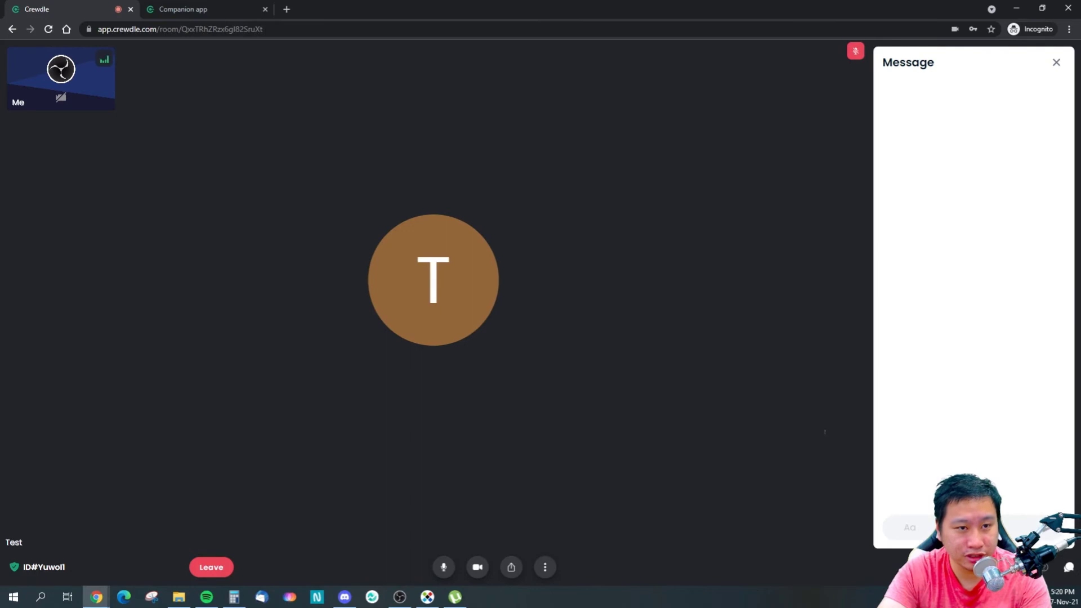
type("hi")
key("Return")
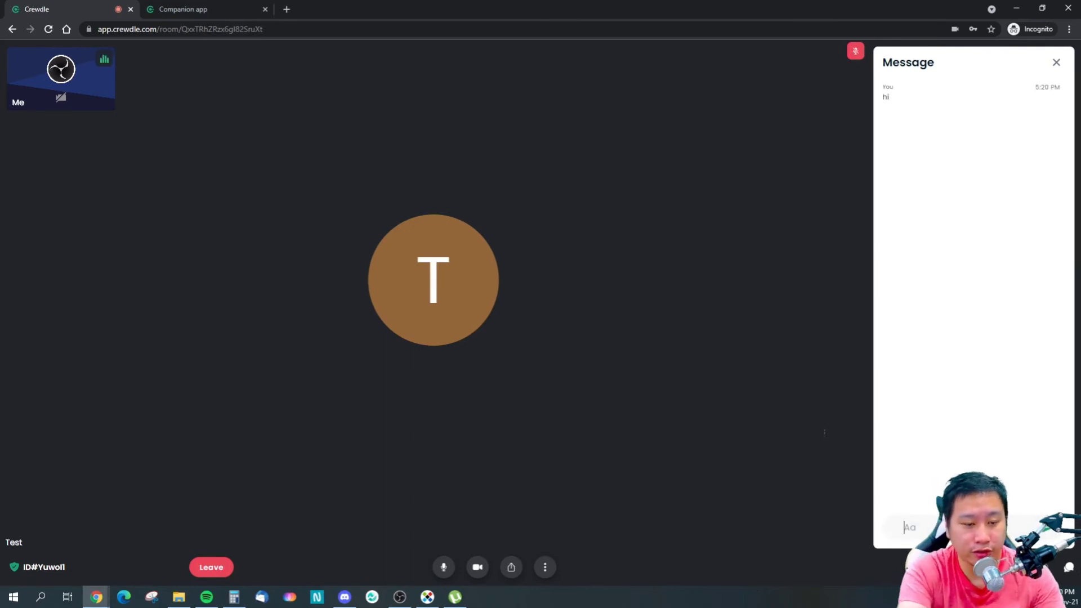
Try the camera and microphone controls and review the additional meeting options with the participant present
left_click(479, 569)
left_click(486, 570)
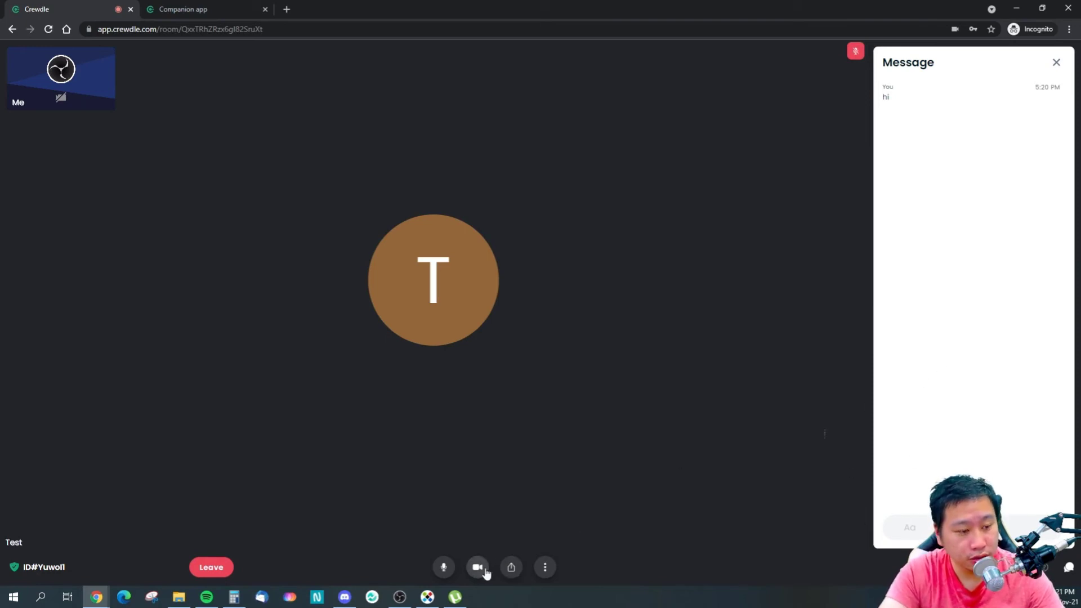
left_click(444, 568)
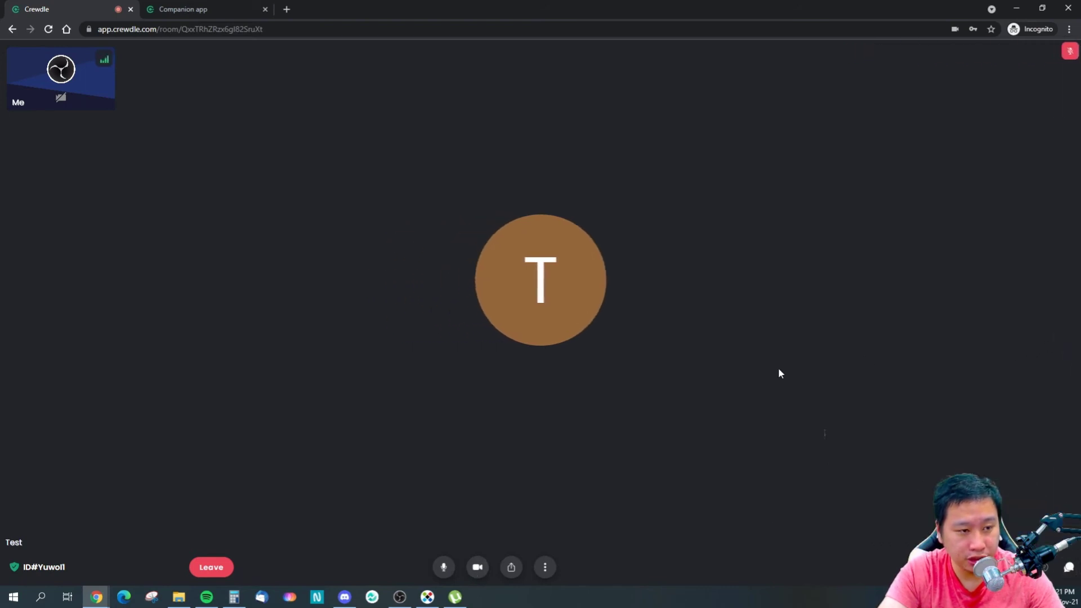
double_click(507, 316)
left_click(546, 567)
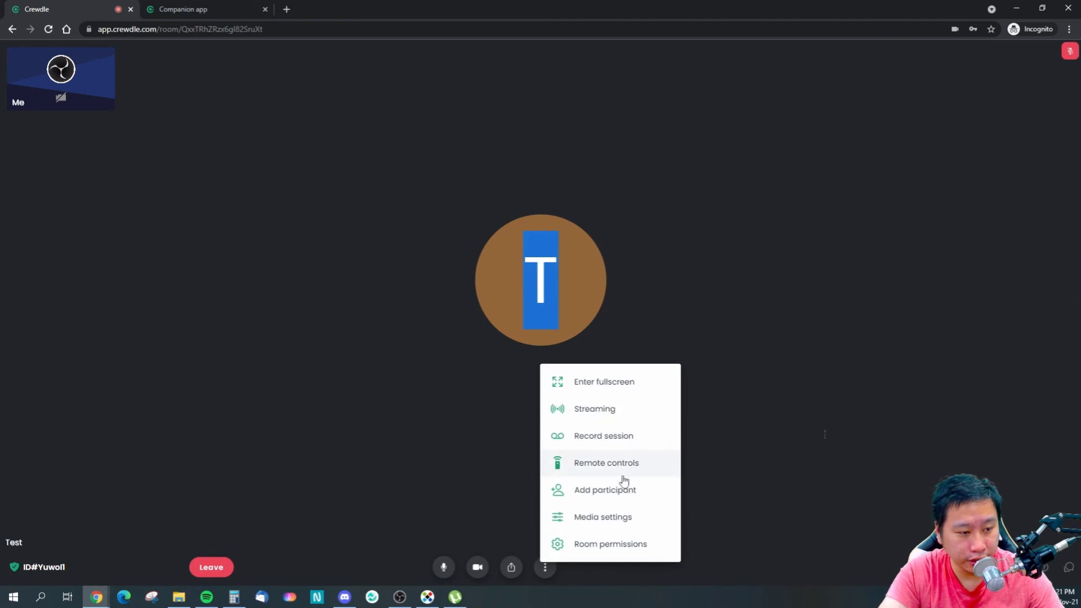
left_click(460, 520)
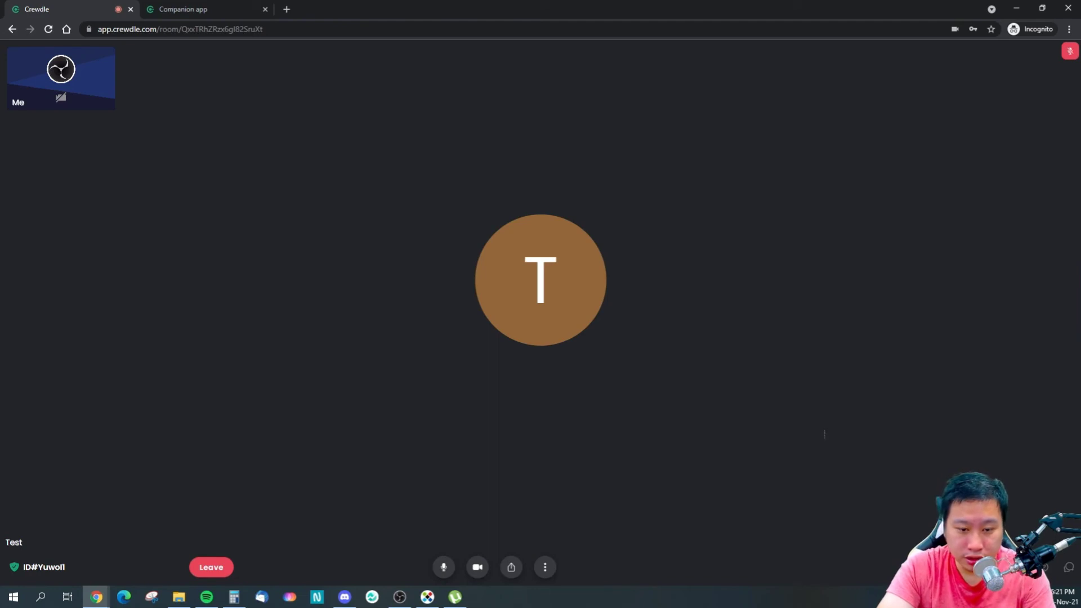
Leave the meeting, confirm the exit and open the account's Recordings page
left_click(214, 566)
left_click(588, 339)
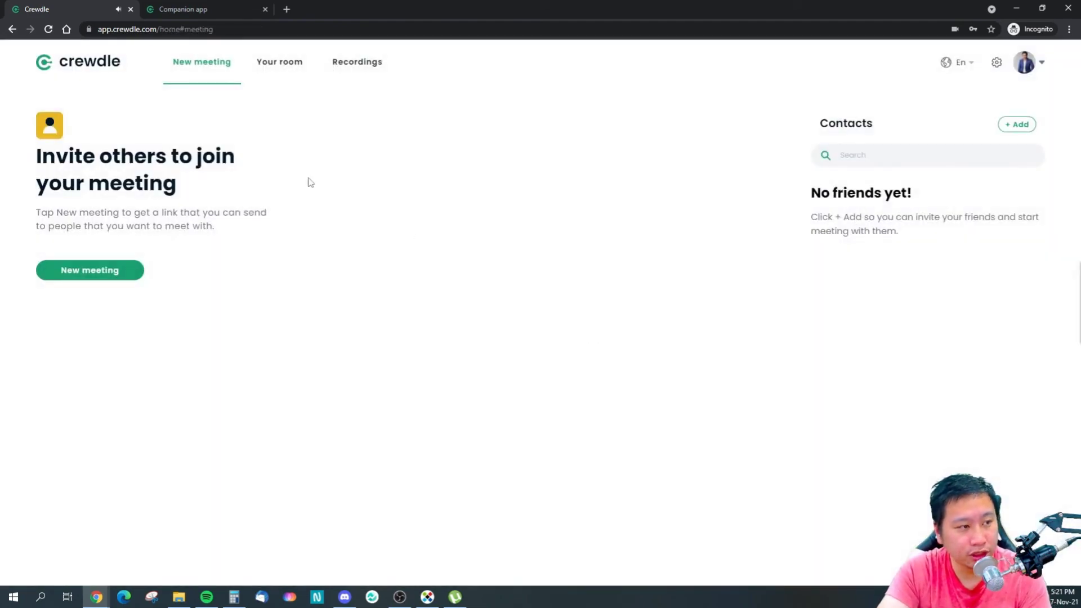
left_click(357, 67)
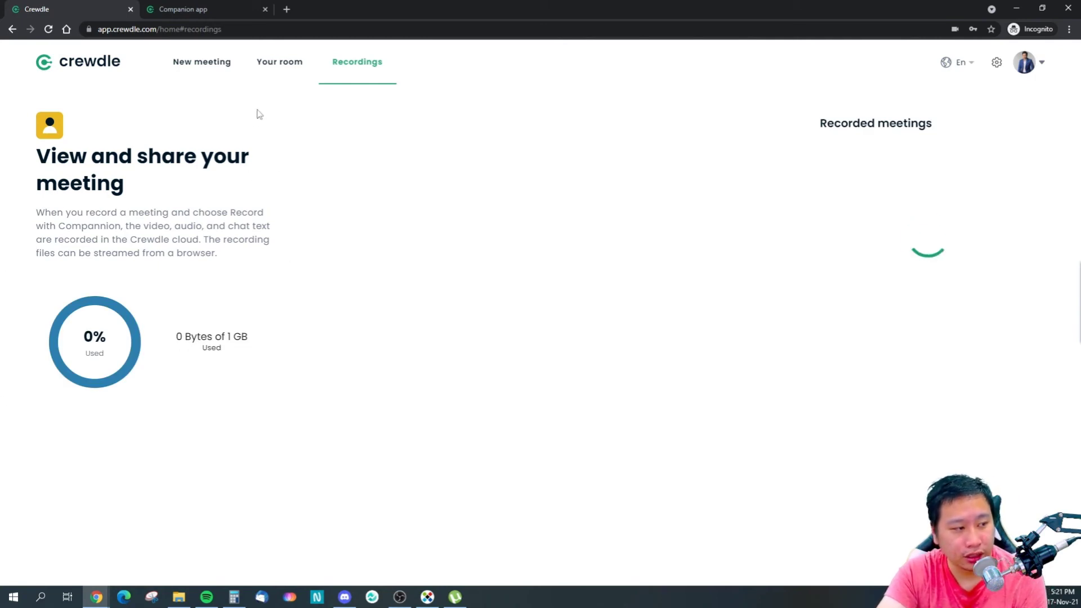
Review the personal room page with its fixed room URL, and return to the Recordings page
left_click(269, 73)
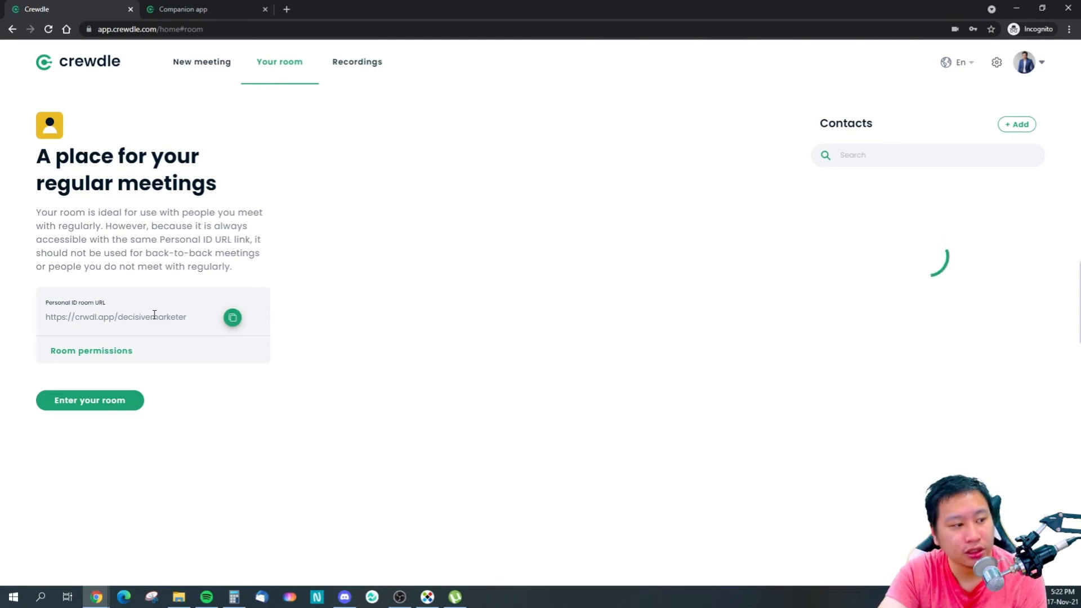
left_click_drag(50, 317, 173, 317)
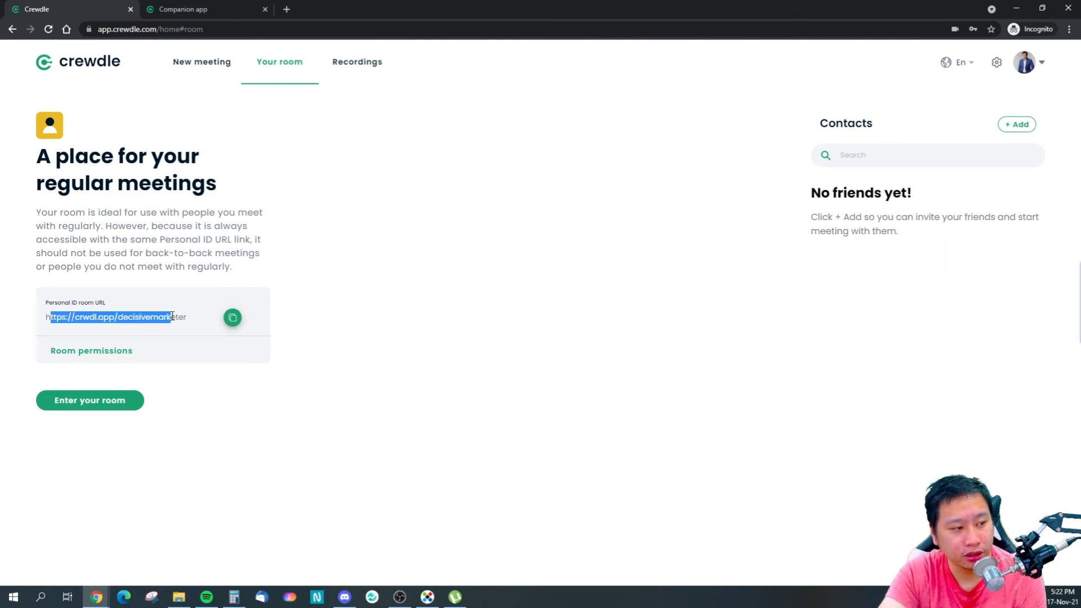
left_click(180, 316)
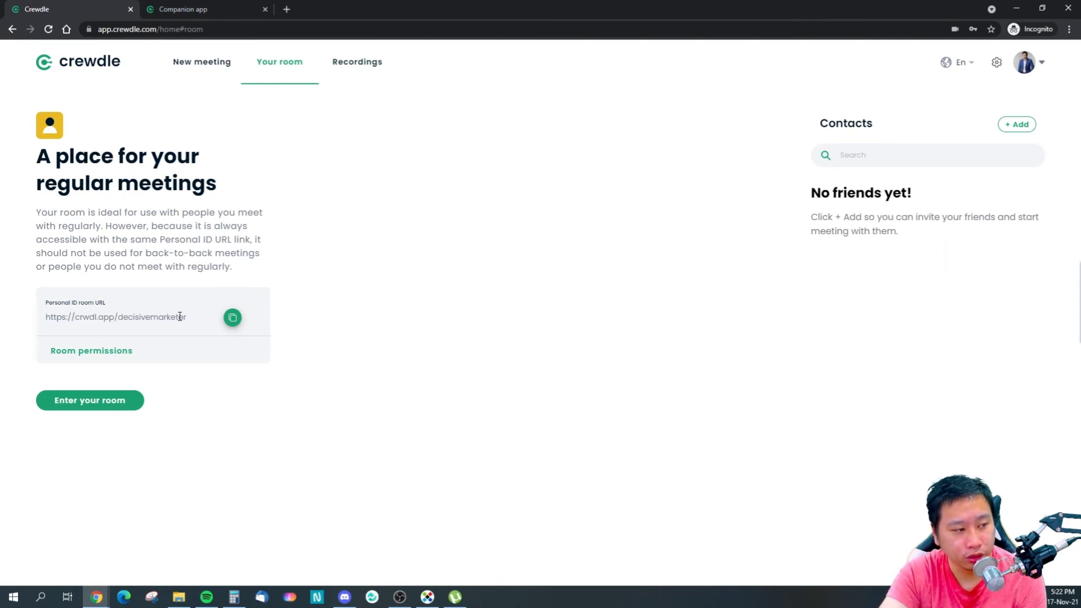
left_click(376, 61)
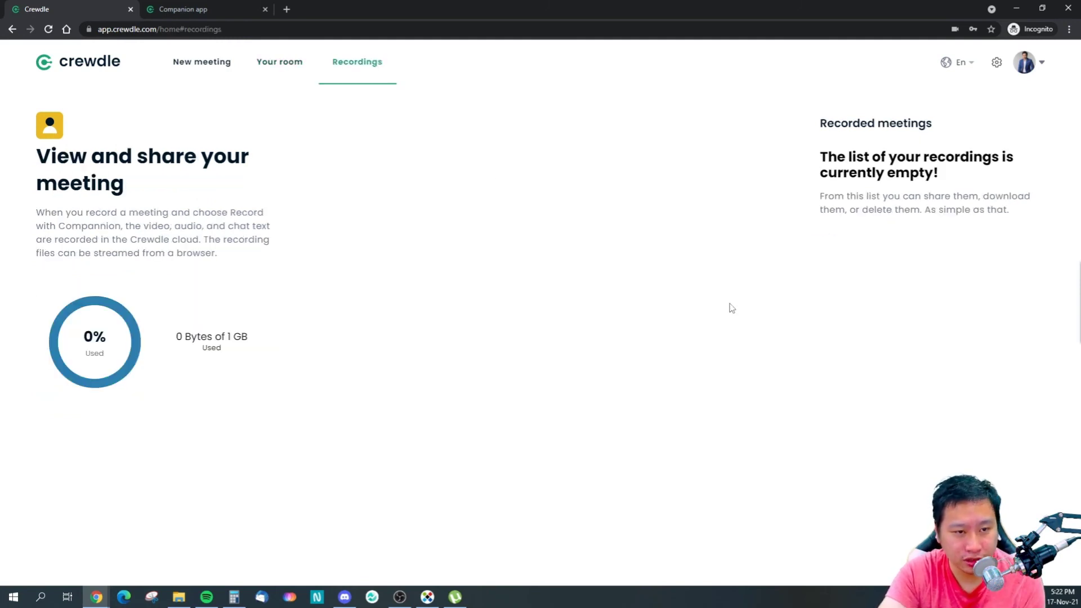